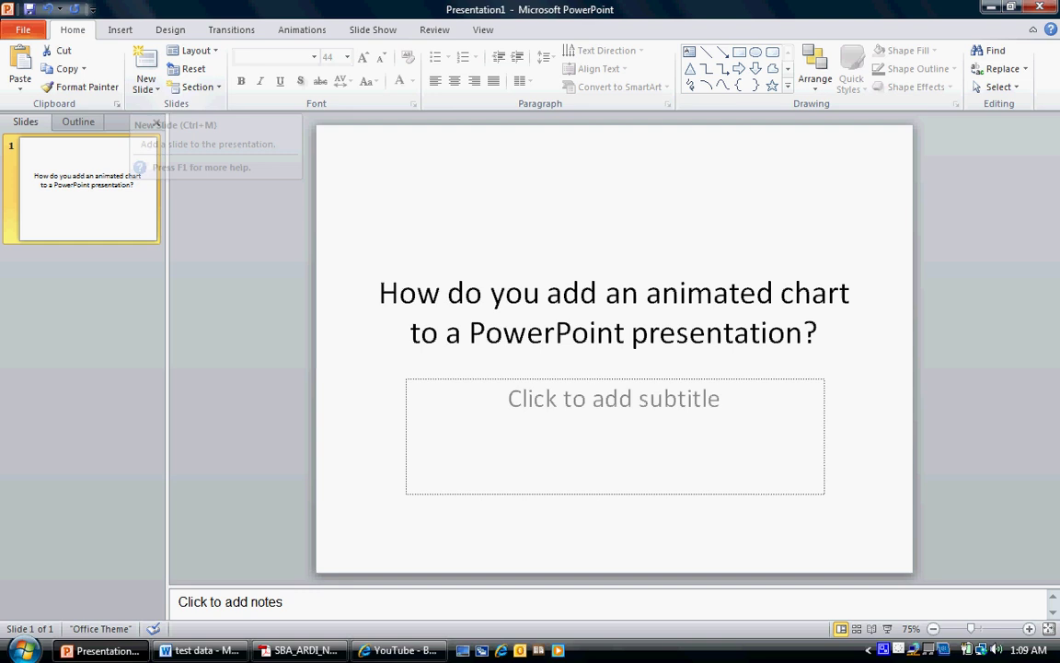
# Add a second Title and Content slide and start inserting a chart in its placeholder
pyautogui.click(145, 87)
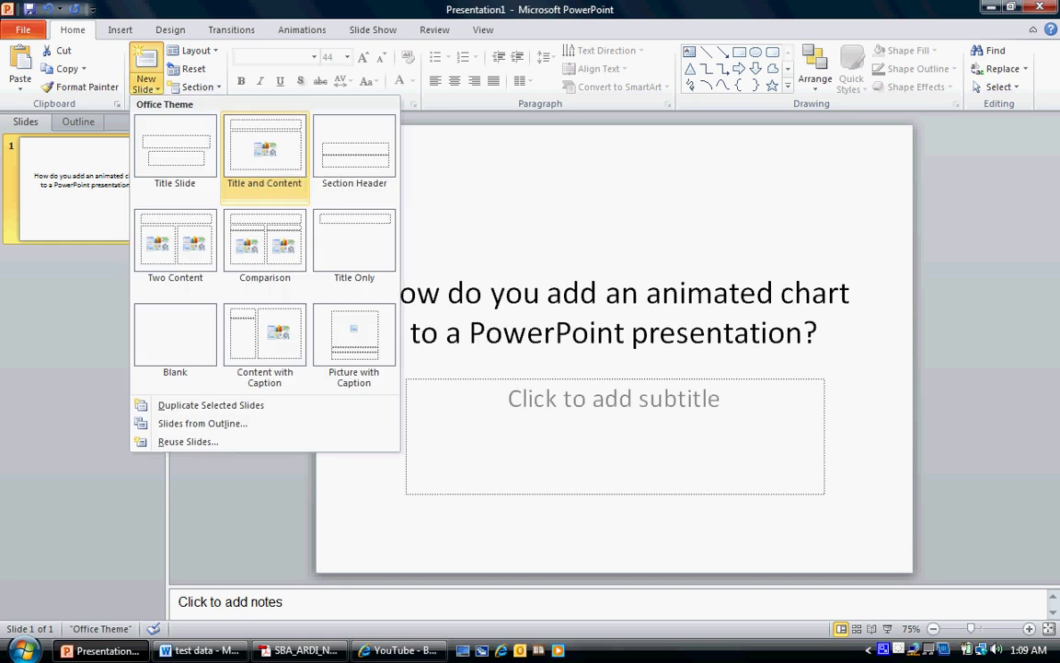
pyautogui.click(264, 152)
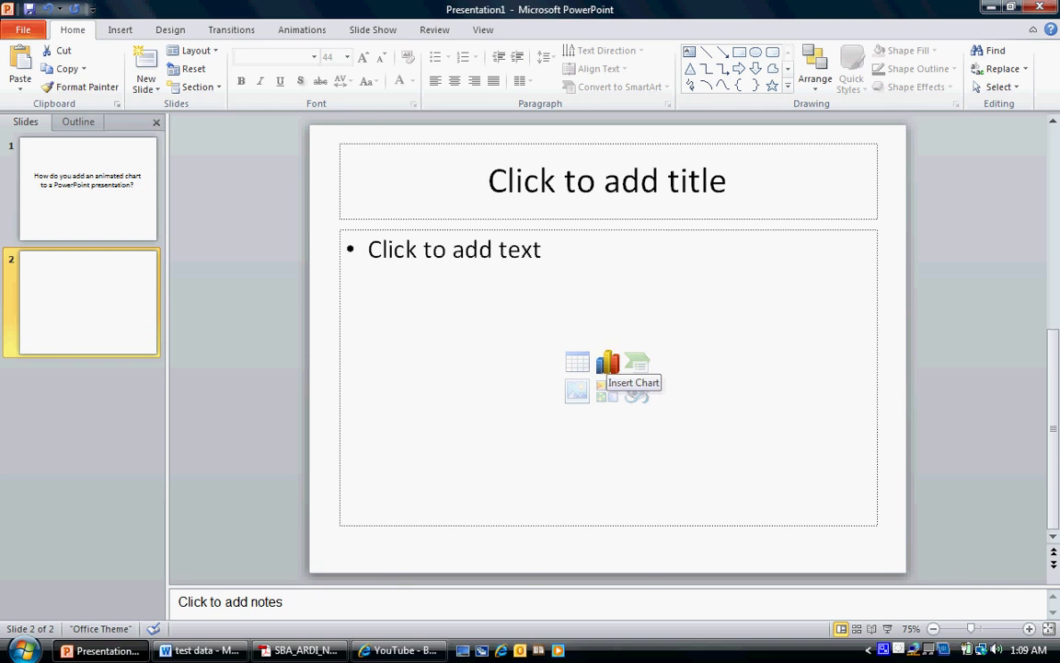
pyautogui.click(607, 363)
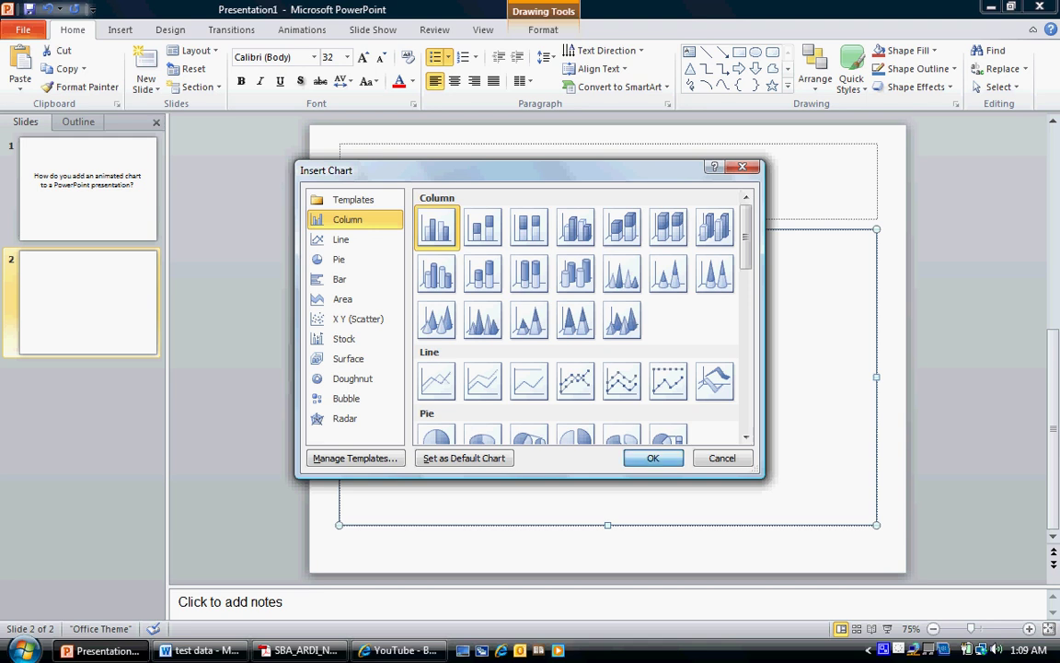
# Insert the default Clustered Column chart onto slide 2
pyautogui.click(653, 458)
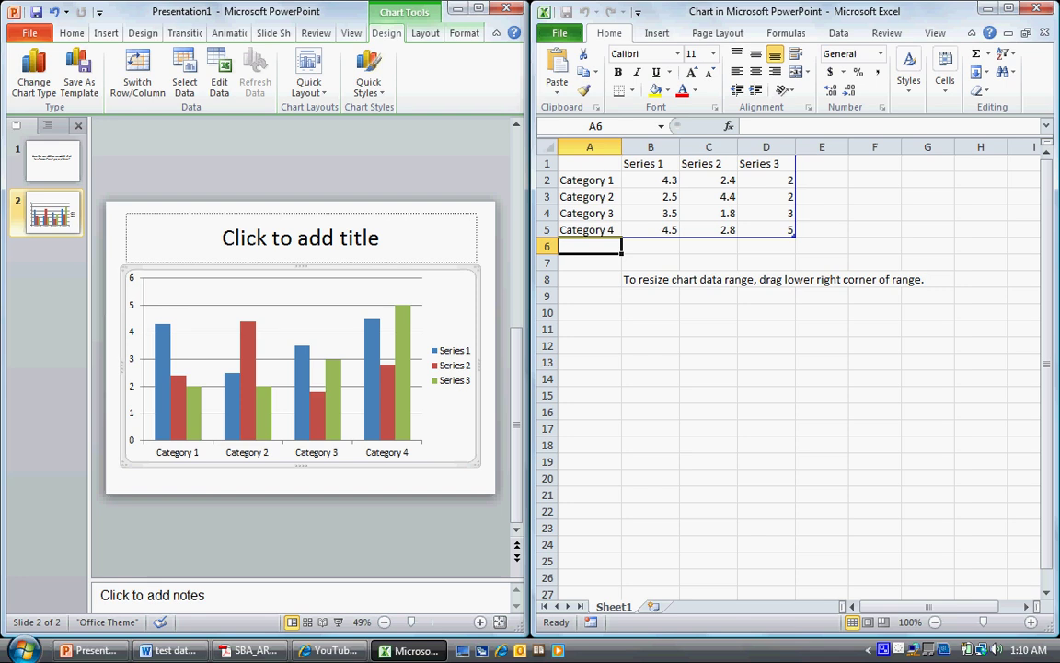
# Bring up the Word 'test data' document at the 2006–2010 expenditures table
pyautogui.hotkey('alt', 'Tab')
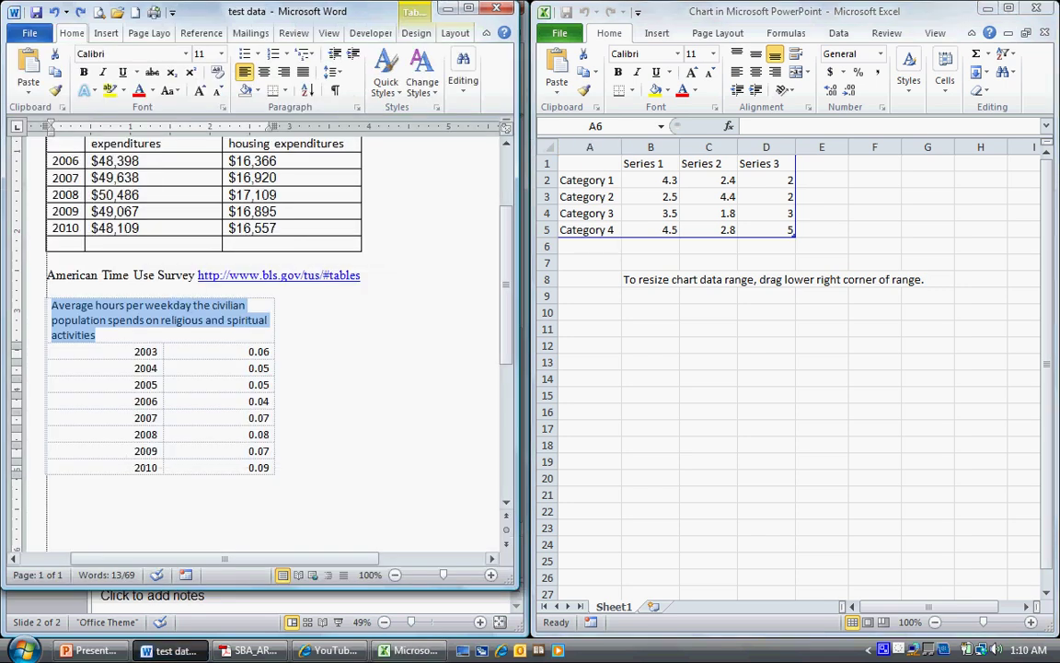
pyautogui.click(277, 398)
pyautogui.scroll(3, 277, 405)
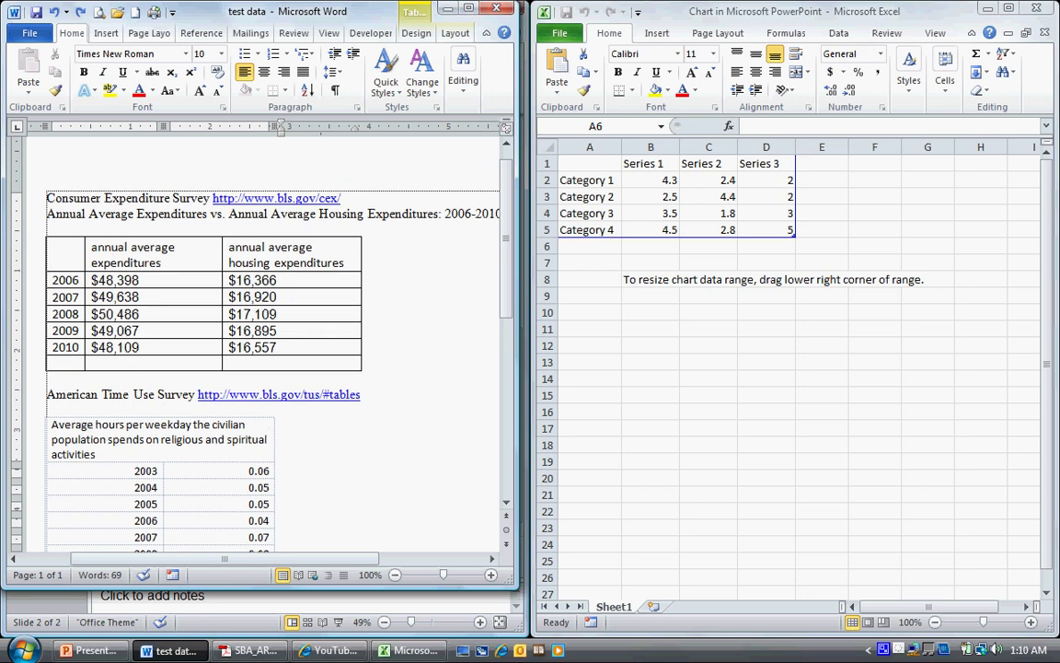
pyautogui.scroll(-2, 276, 368)
pyautogui.scroll(2, 276, 368)
# Shrink the chart data range to exclude Series 3 and clear column D's values
pyautogui.hotkey('alt', 'Tab')
pyautogui.moveTo(794, 237); pyautogui.dragTo(737, 237)
pyautogui.moveTo(766, 163); pyautogui.dragTo(766, 247)
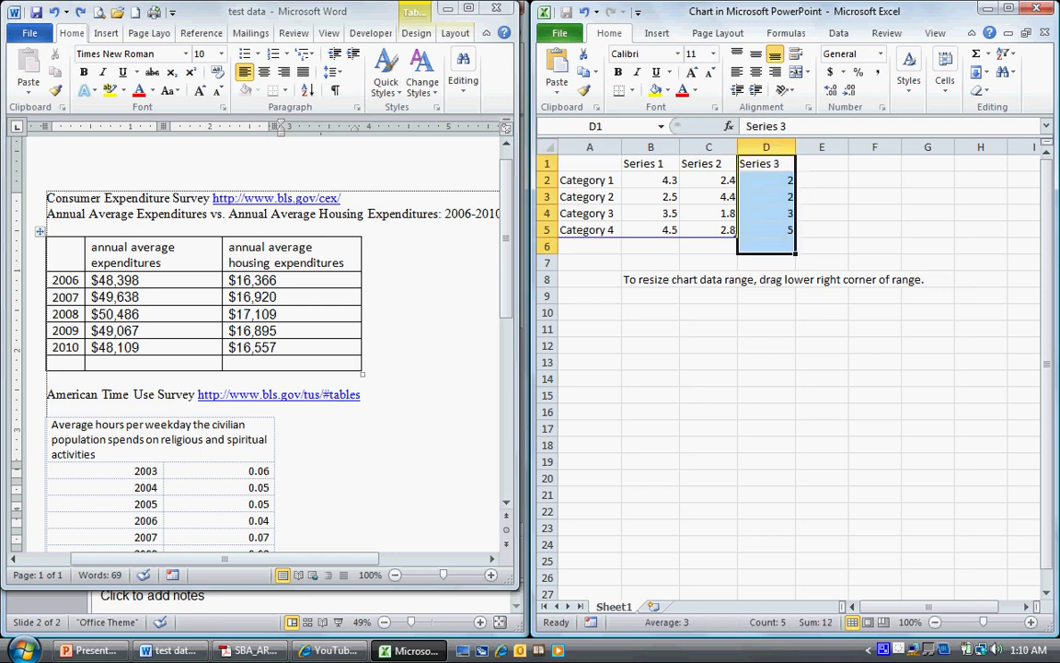
pyautogui.press('Delete')
pyautogui.click(822, 312)
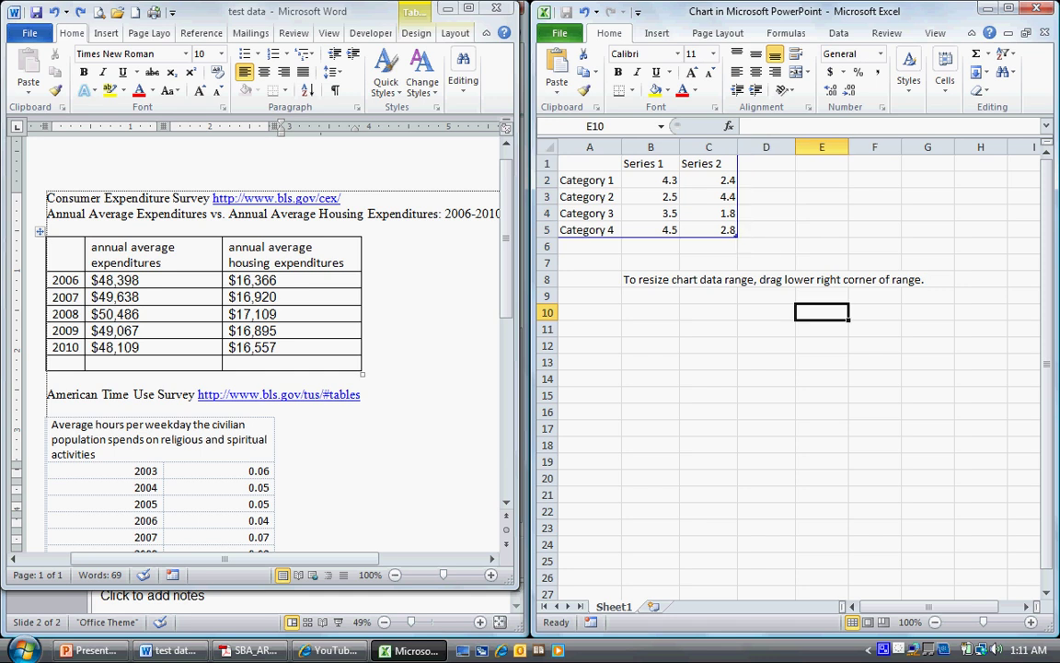
# Clear Category 4's values and the range-resize note from the worksheet
pyautogui.moveTo(645, 279); pyautogui.dragTo(875, 279)
pyautogui.click(875, 279)
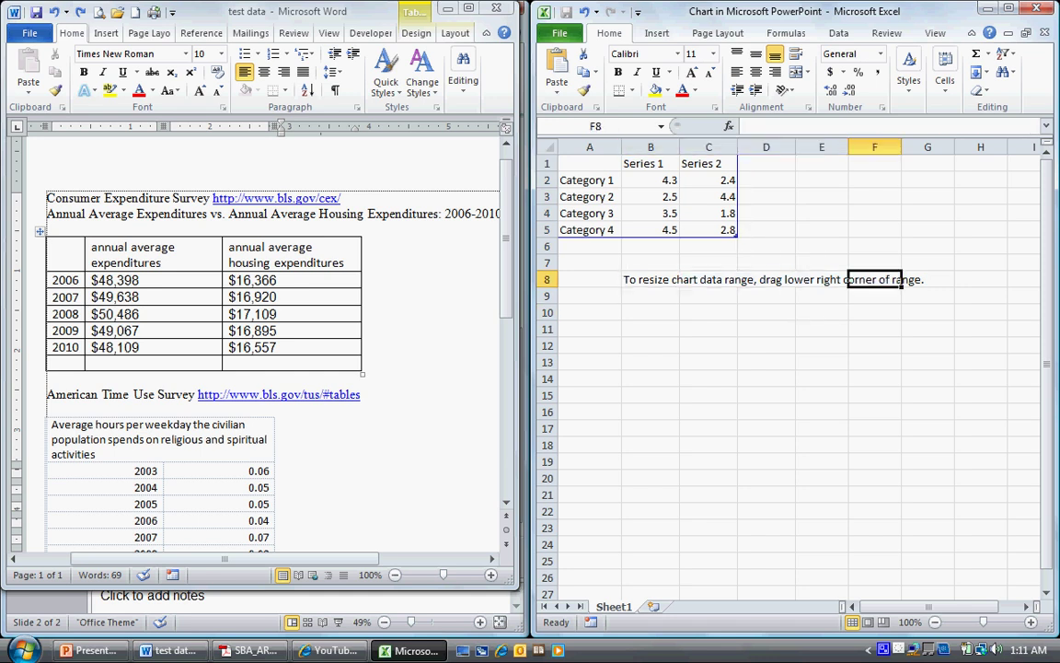
pyautogui.moveTo(874, 345); pyautogui.dragTo(874, 312)
pyautogui.moveTo(927, 279); pyautogui.dragTo(651, 230)
pyautogui.press('Delete')
pyautogui.moveTo(590, 362); pyautogui.dragTo(651, 362)
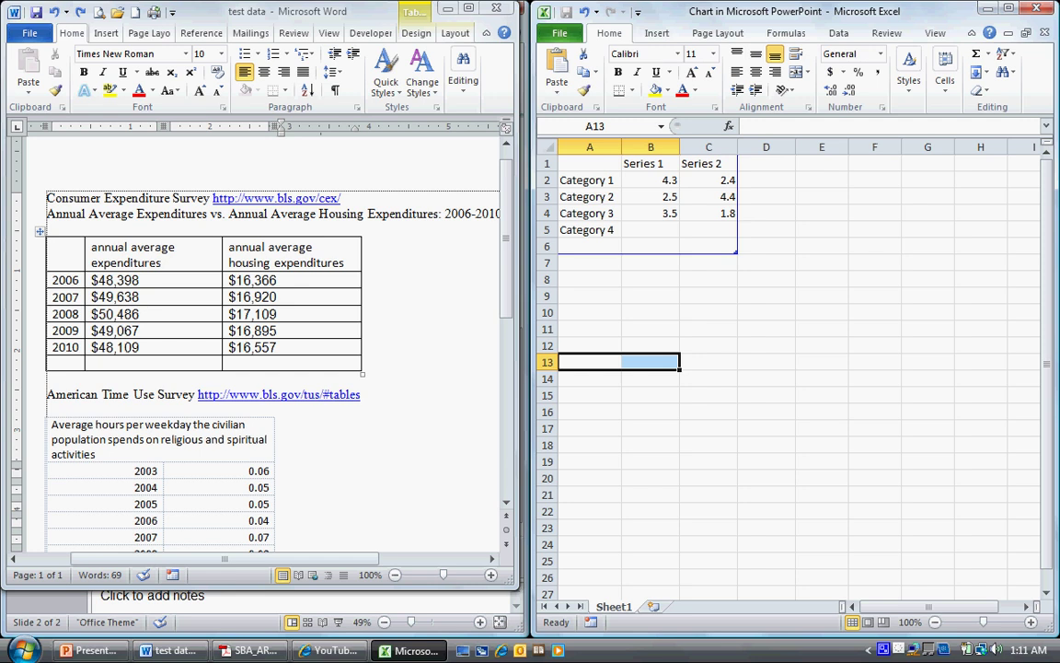
# Copy the years 2006–2010 from Word and paste them over Excel's category labels
pyautogui.click(52, 280)
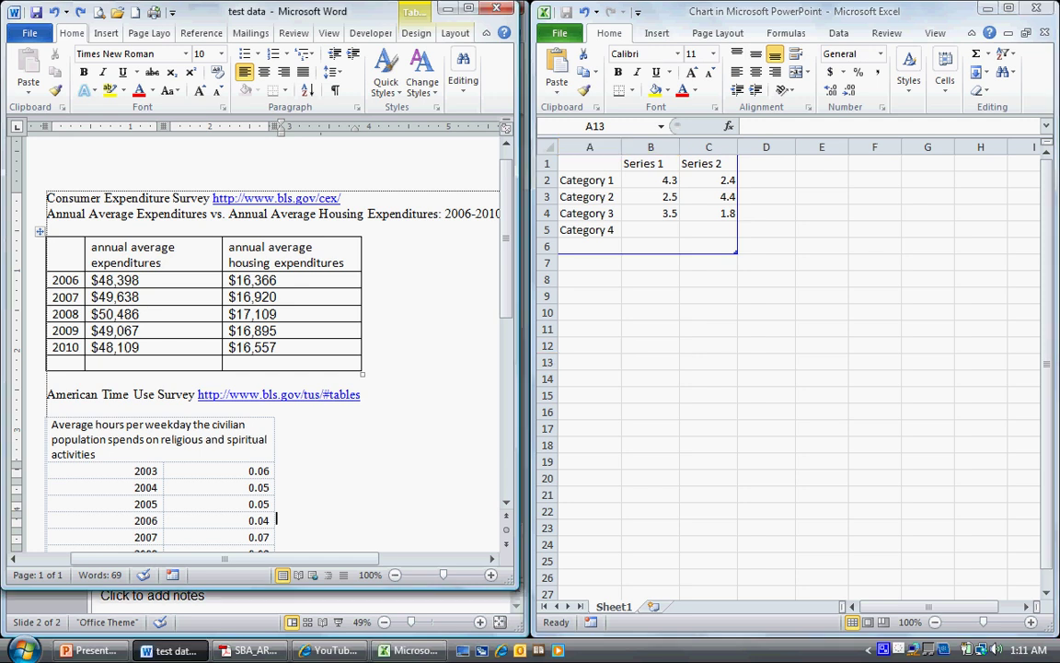
pyautogui.moveTo(53, 279); pyautogui.dragTo(67, 347)
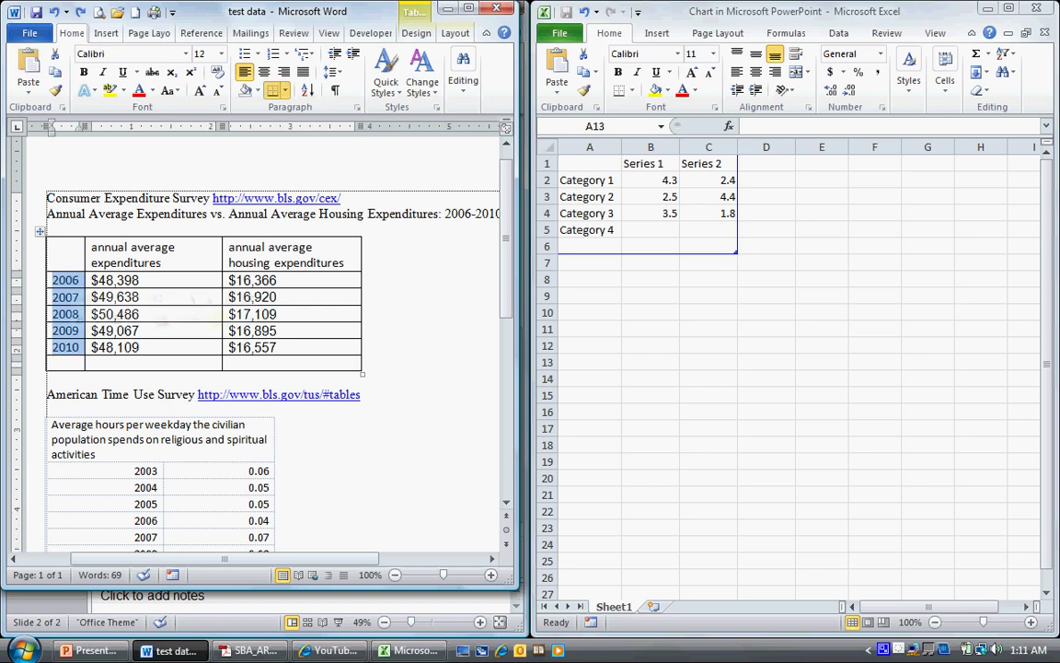
pyautogui.rightClick(59, 276)
pyautogui.click(101, 309)
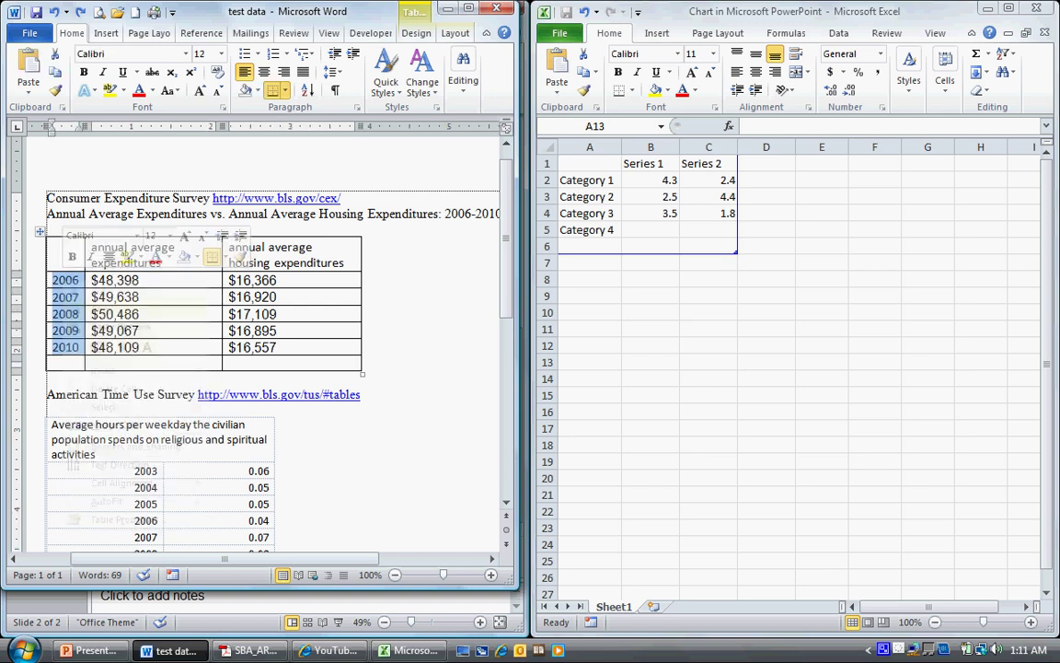
pyautogui.moveTo(589, 361); pyautogui.dragTo(650, 361)
pyautogui.moveTo(589, 179); pyautogui.dragTo(589, 246)
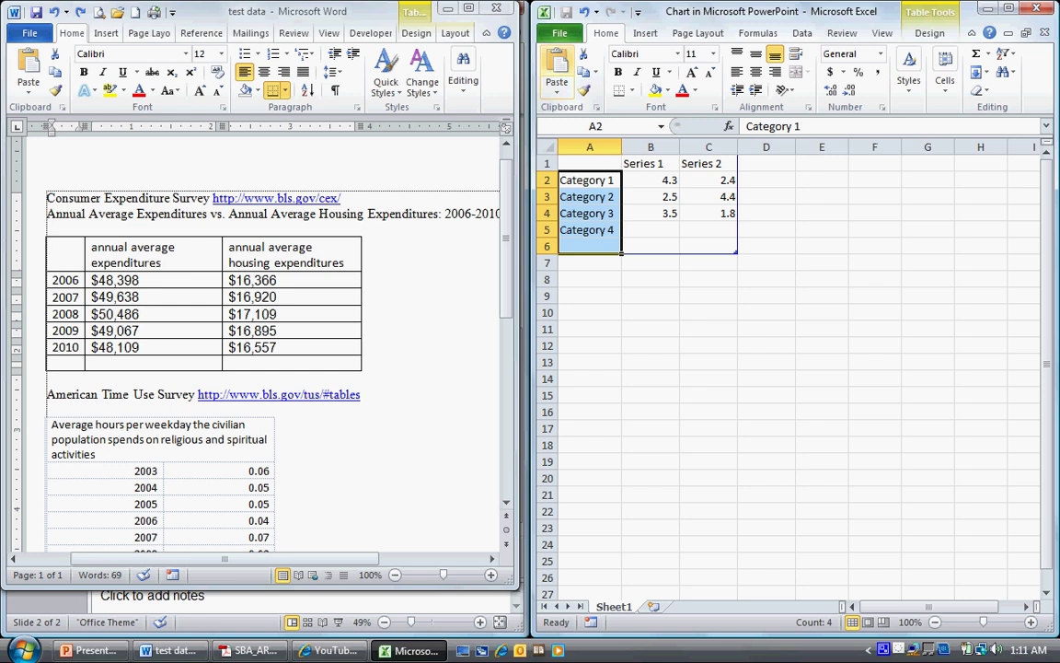
pyautogui.hotkey('ctrl', 'v')
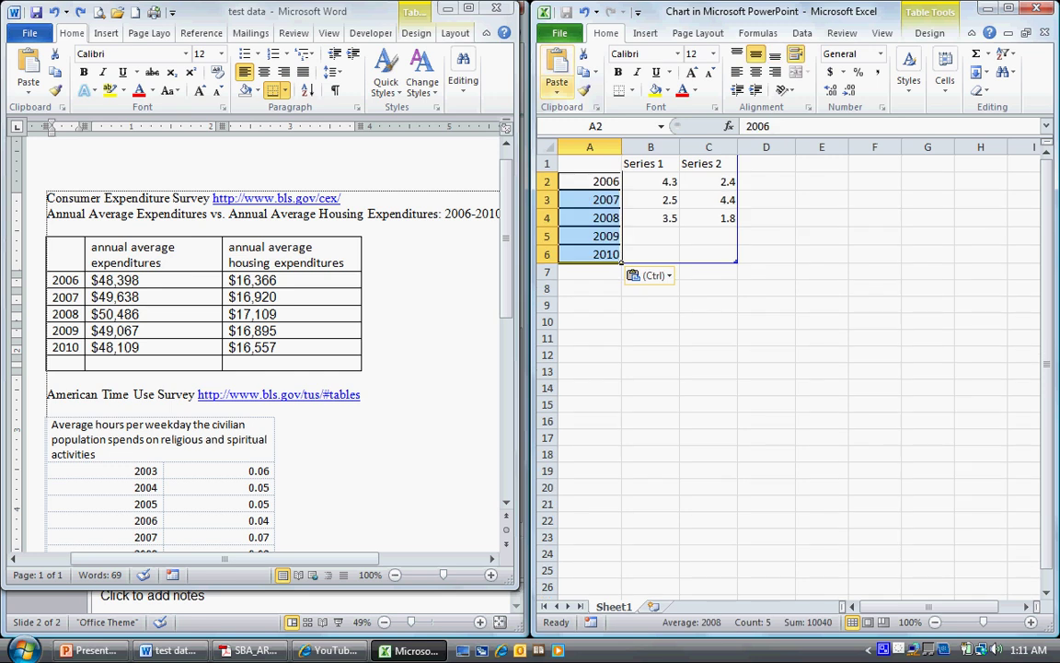
pyautogui.hotkey('alt', 'Tab')
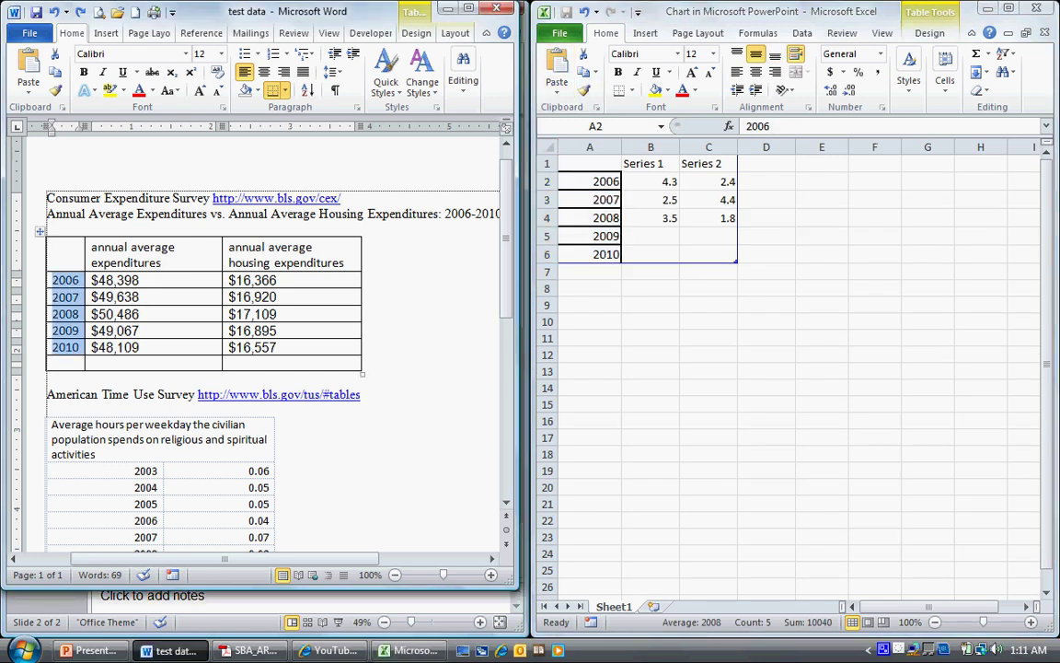
# Paste the annual average expenditure values from Word into cells B2:B6
pyautogui.moveTo(115, 280); pyautogui.dragTo(147, 347)
pyautogui.rightClick(164, 283)
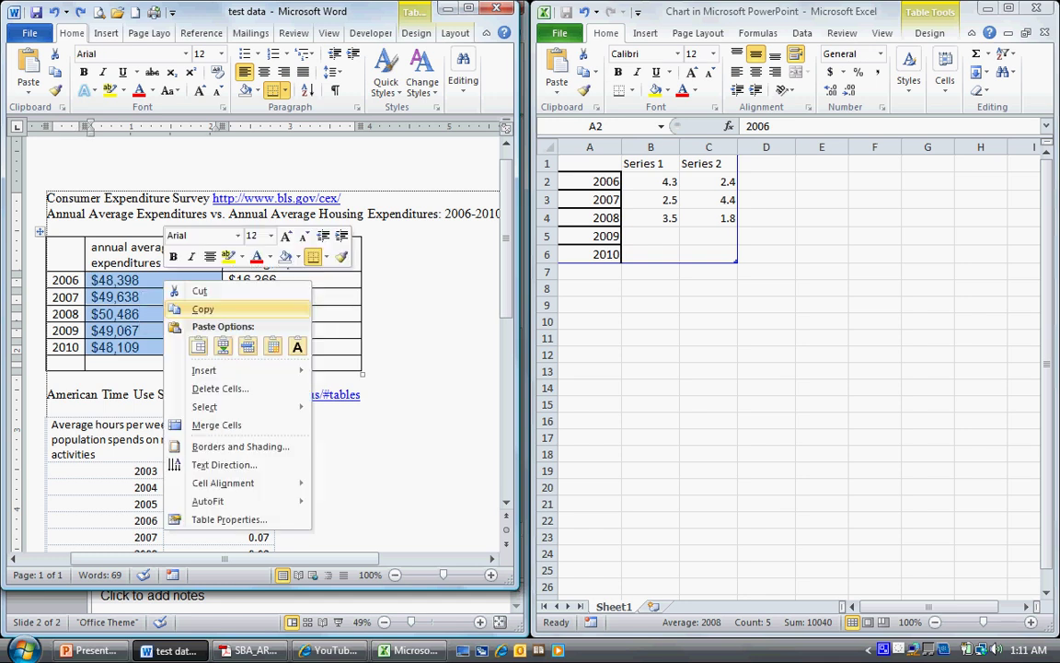
pyautogui.click(202, 309)
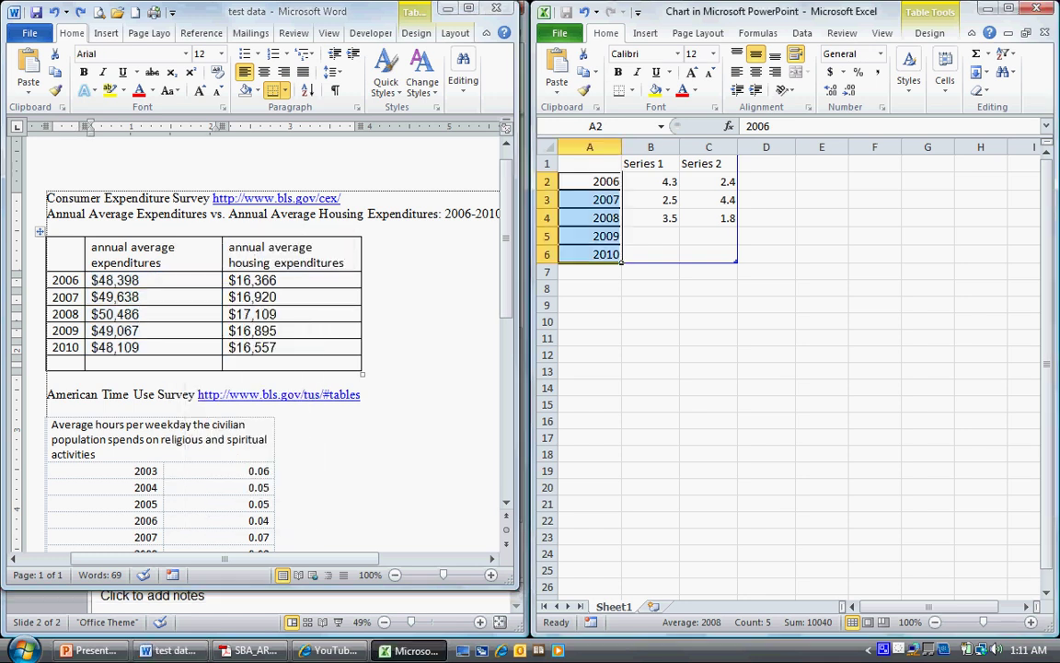
pyautogui.click(650, 182)
pyautogui.moveTo(650, 181); pyautogui.dragTo(651, 254)
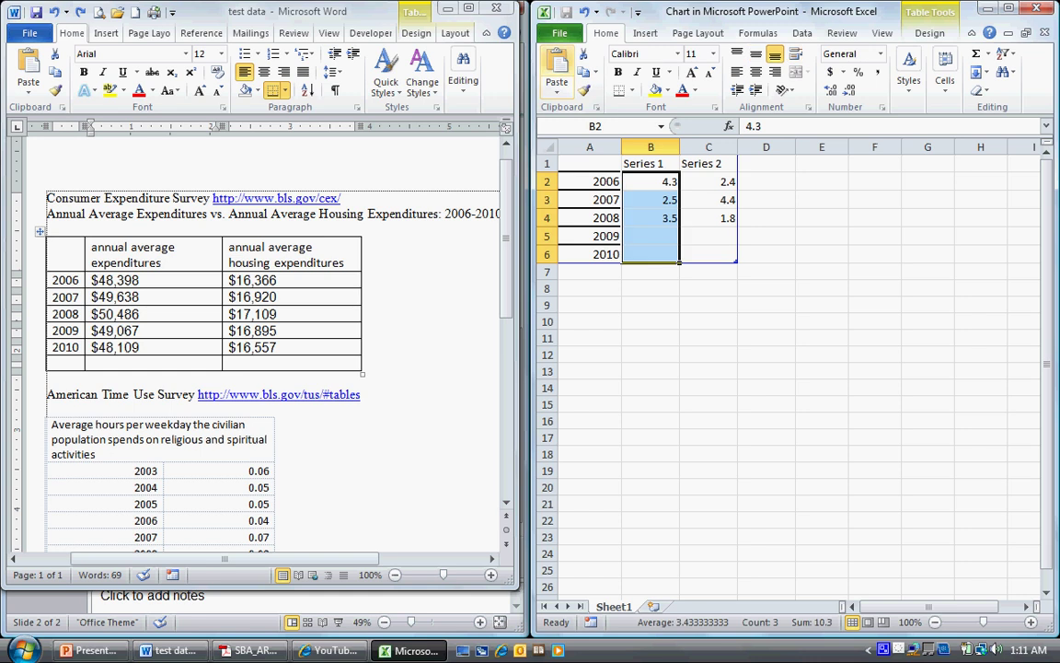
pyautogui.hotkey('ctrl', 'v')
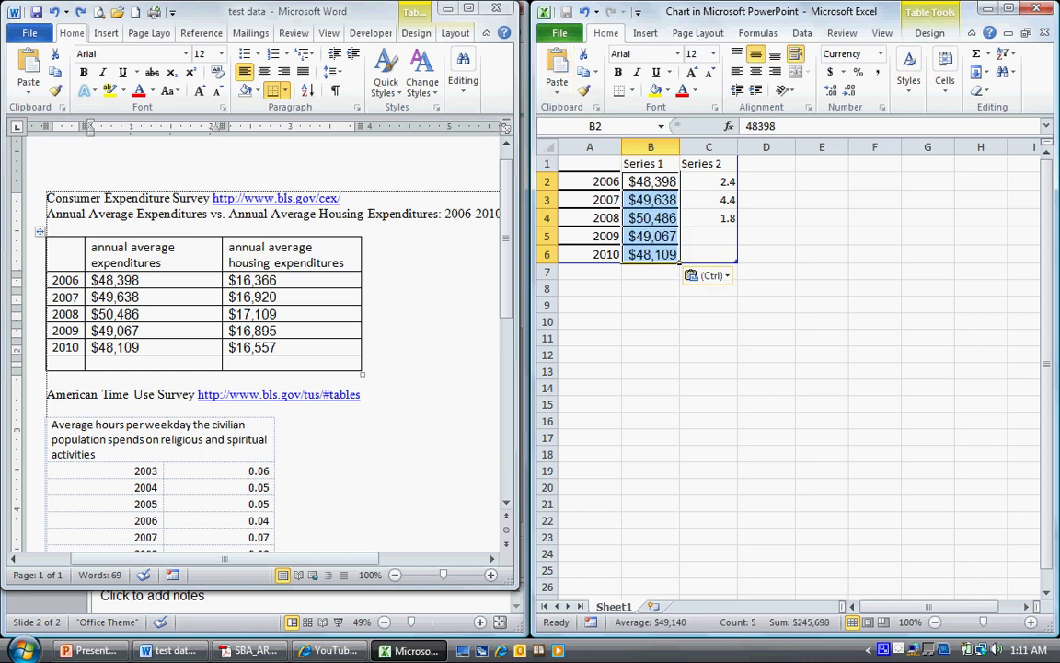
# Paste the housing expenditure values from Word into cells C2:C6
pyautogui.hotkey('alt', 'Tab')
pyautogui.moveTo(249, 280); pyautogui.dragTo(266, 347)
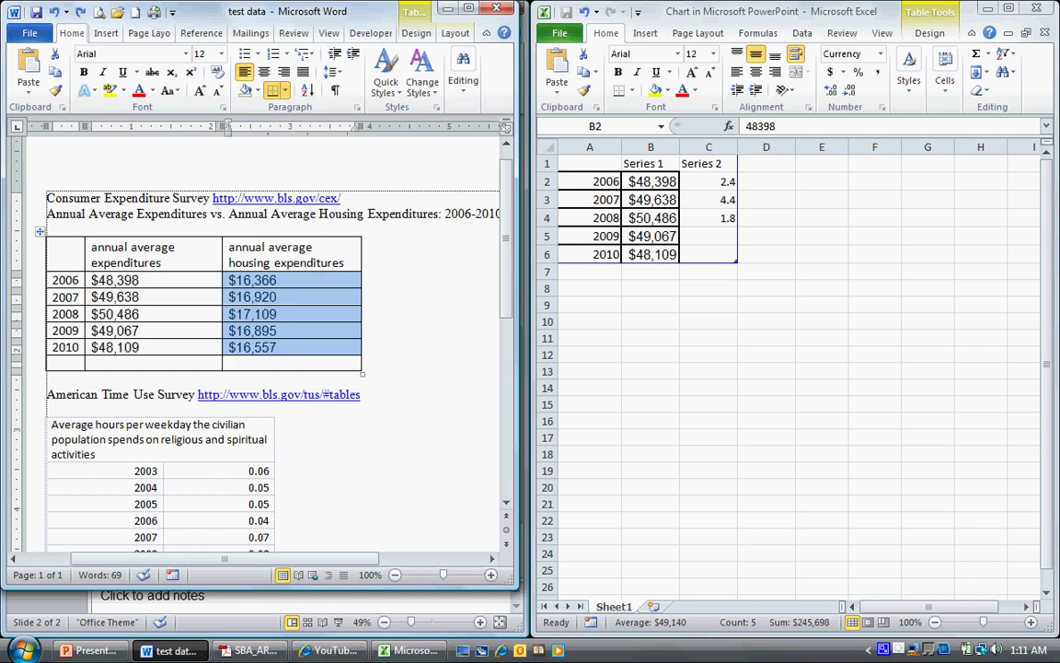
pyautogui.rightClick(265, 284)
pyautogui.click(302, 309)
pyautogui.hotkey('alt', 'Tab')
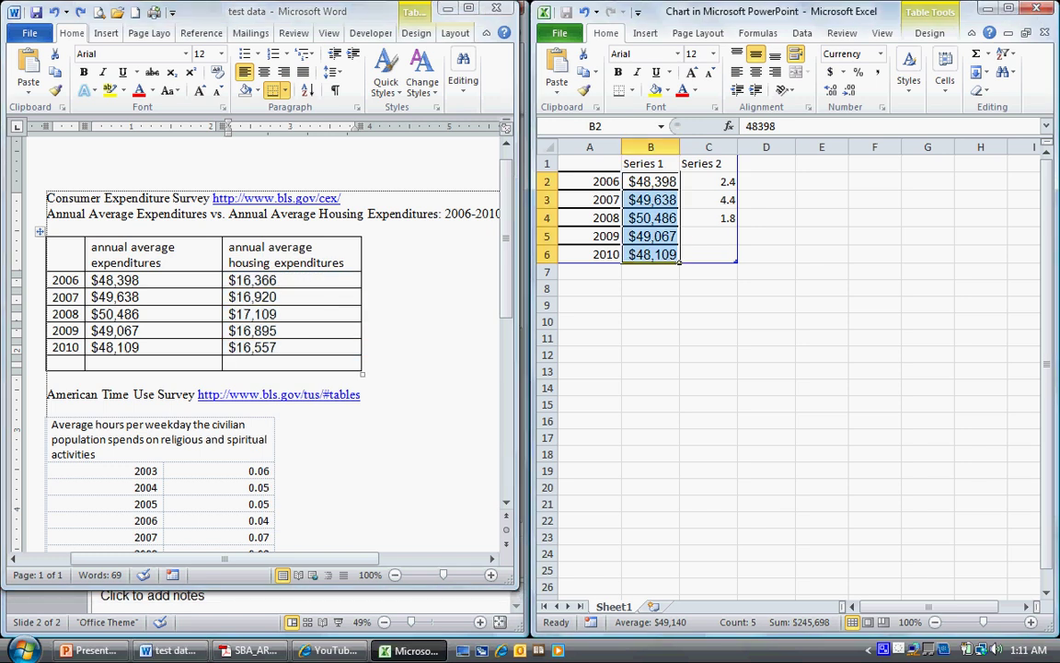
pyautogui.moveTo(708, 181); pyautogui.dragTo(709, 255)
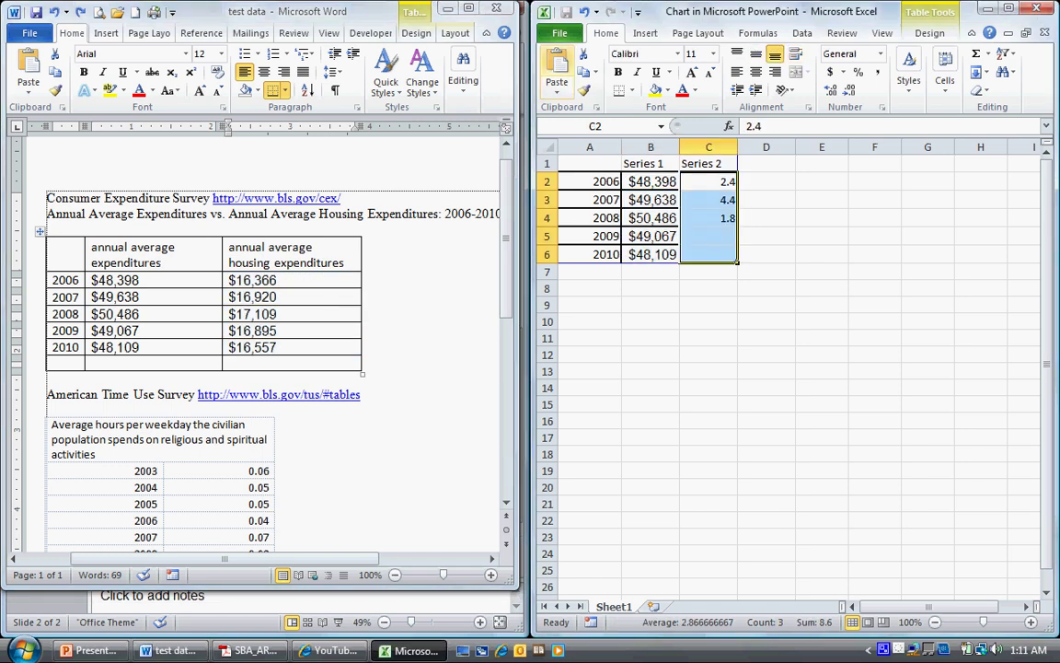
pyautogui.hotkey('ctrl', 'v')
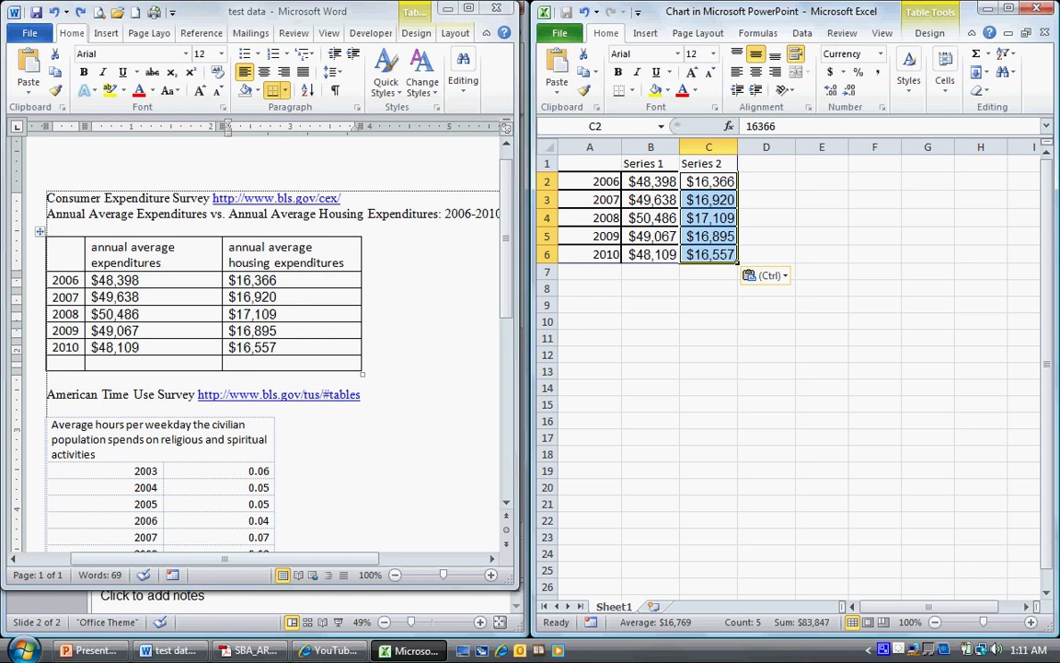
# Rename header cell B1 to 'Annual Average Expenditures'
pyautogui.click(677, 166)
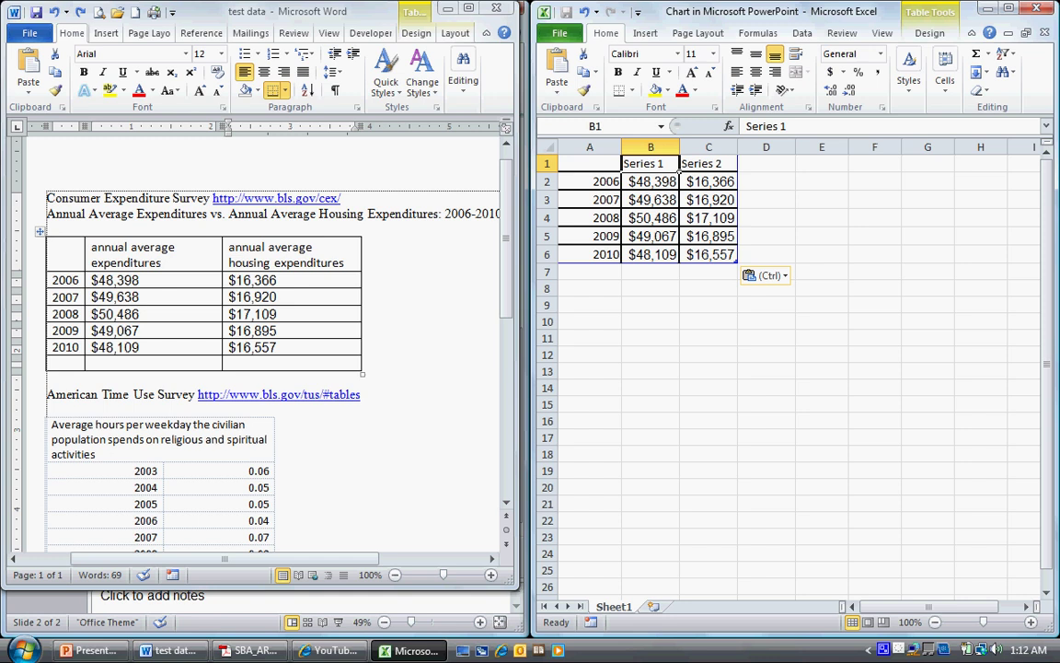
pyautogui.write('Annul')
pyautogui.press('BackSpace')
pyautogui.write('al Aver')
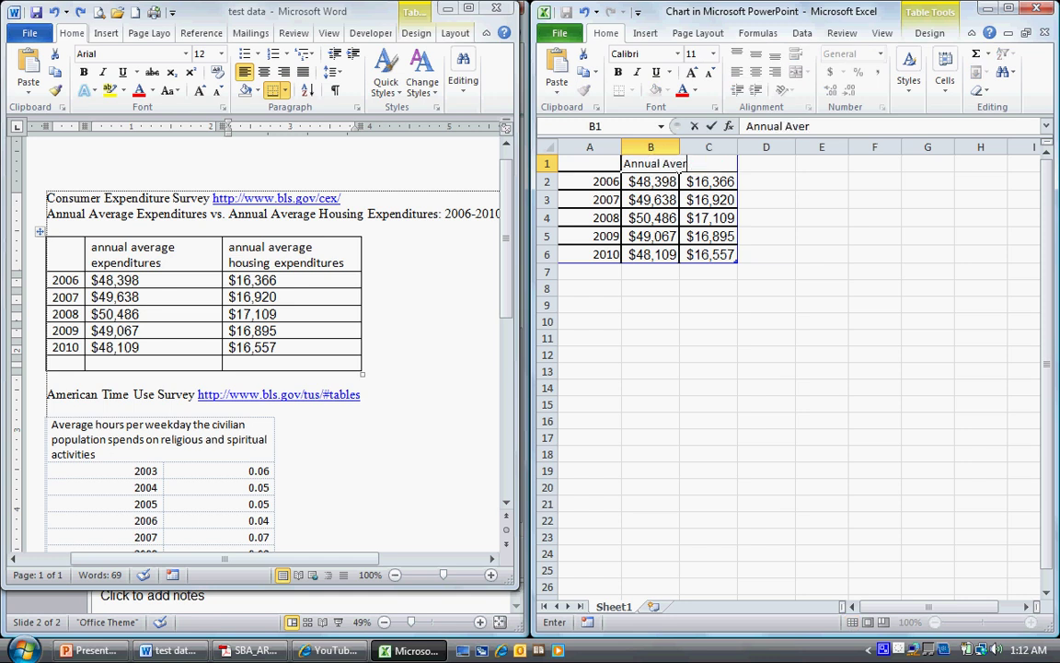
pyautogui.write('age Expenditures')
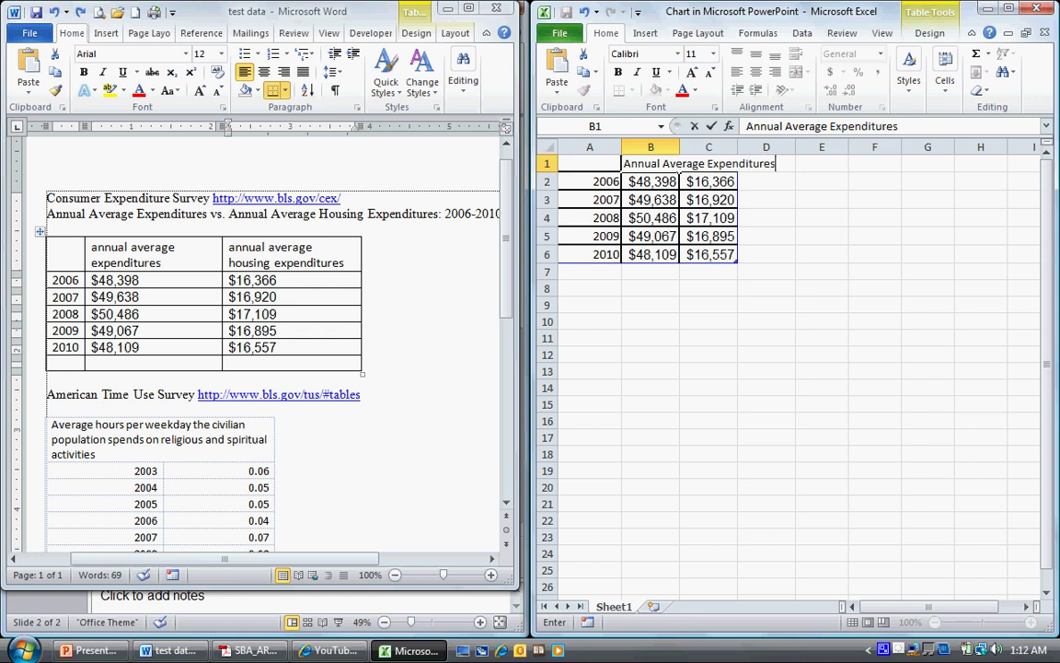
pyautogui.click(766, 288)
# Rename C1 to 'Annual Average Housing Expenditures' and hide Word to reveal the chart
pyautogui.click(708, 163)
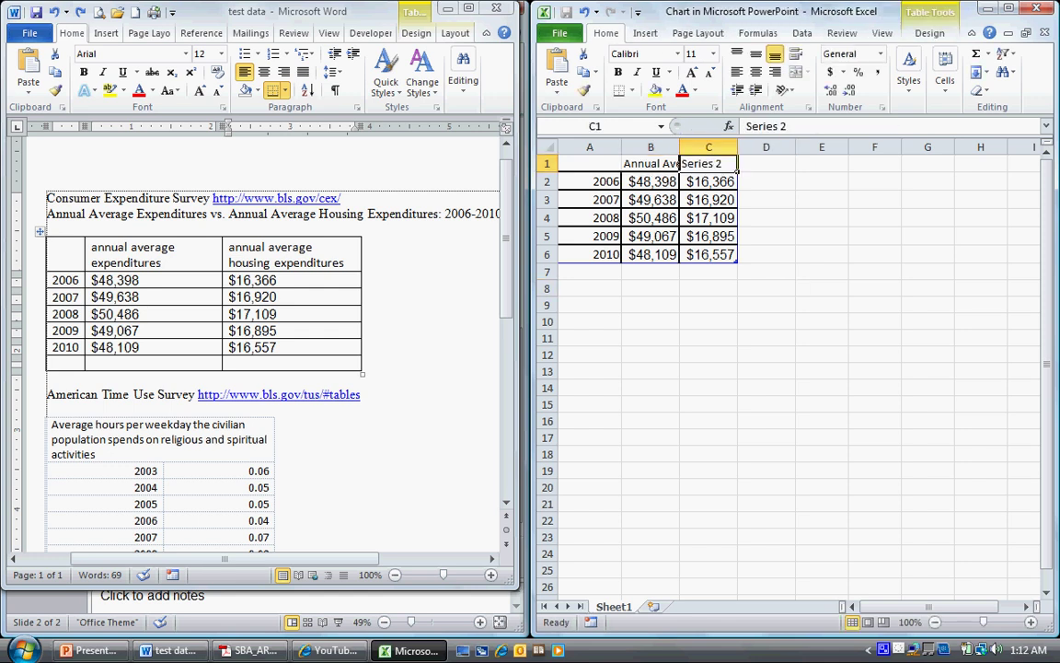
pyautogui.write('Annual Average Housing Expn')
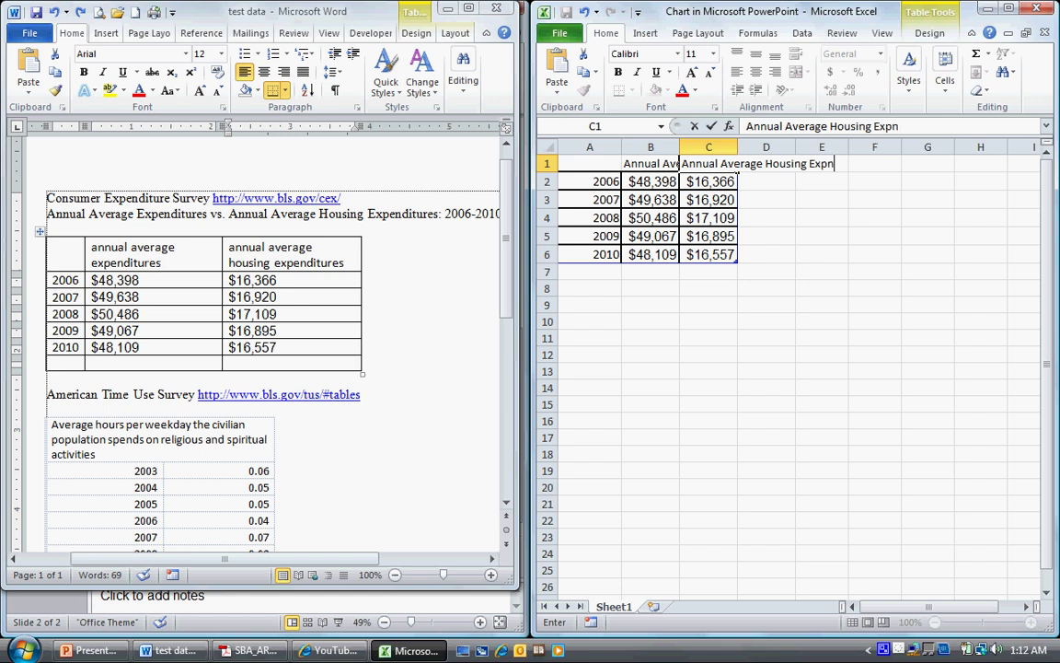
pyautogui.press('BackSpace')
pyautogui.write('enditures')
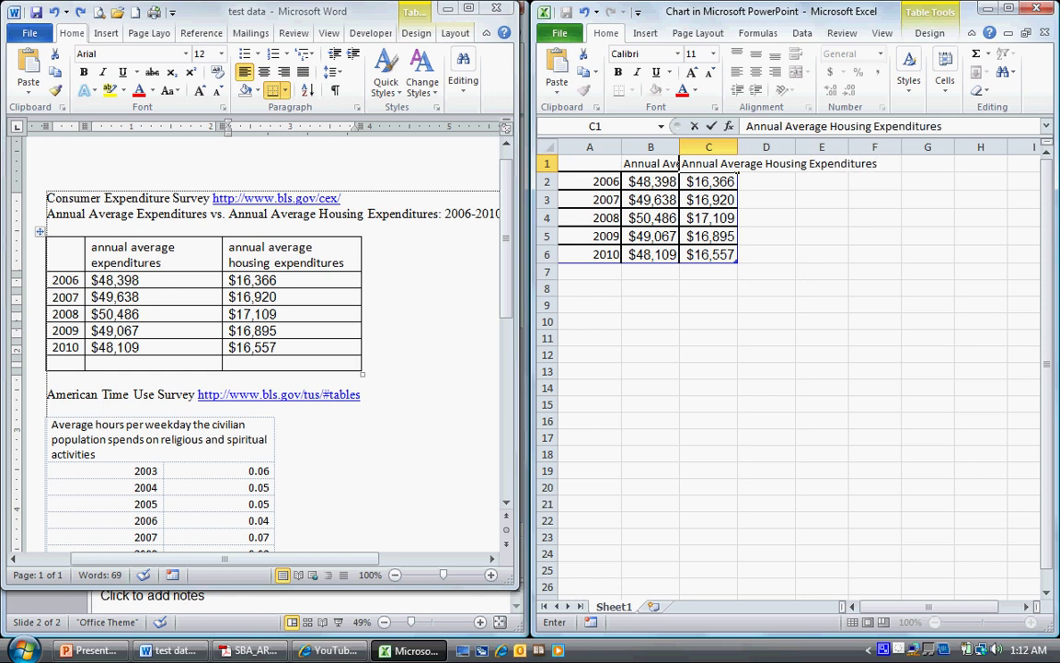
pyautogui.click(709, 322)
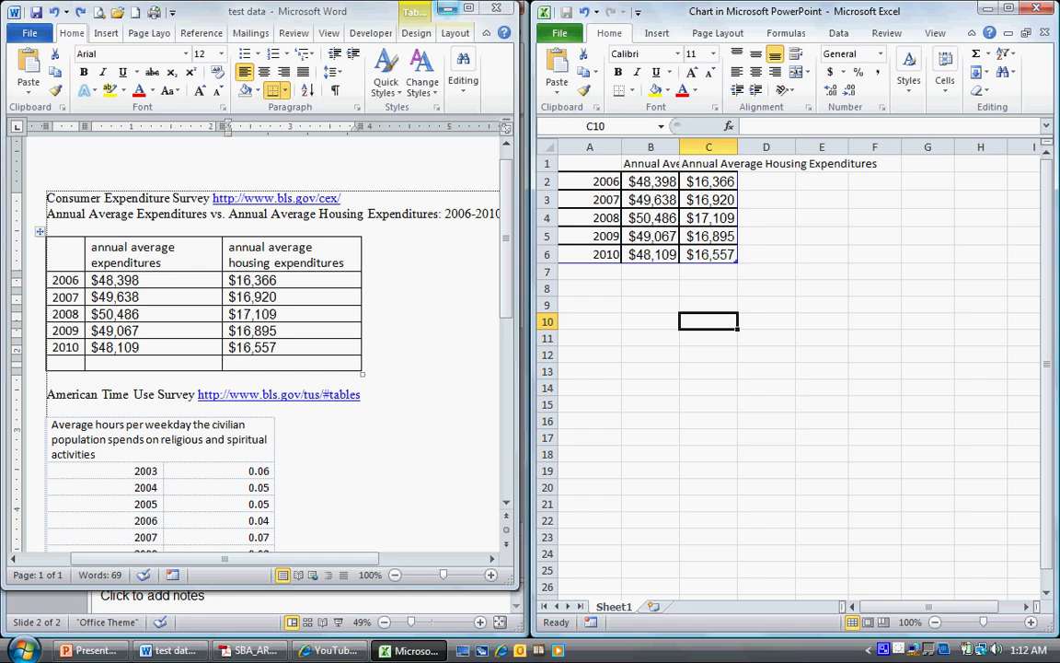
pyautogui.click(447, 8)
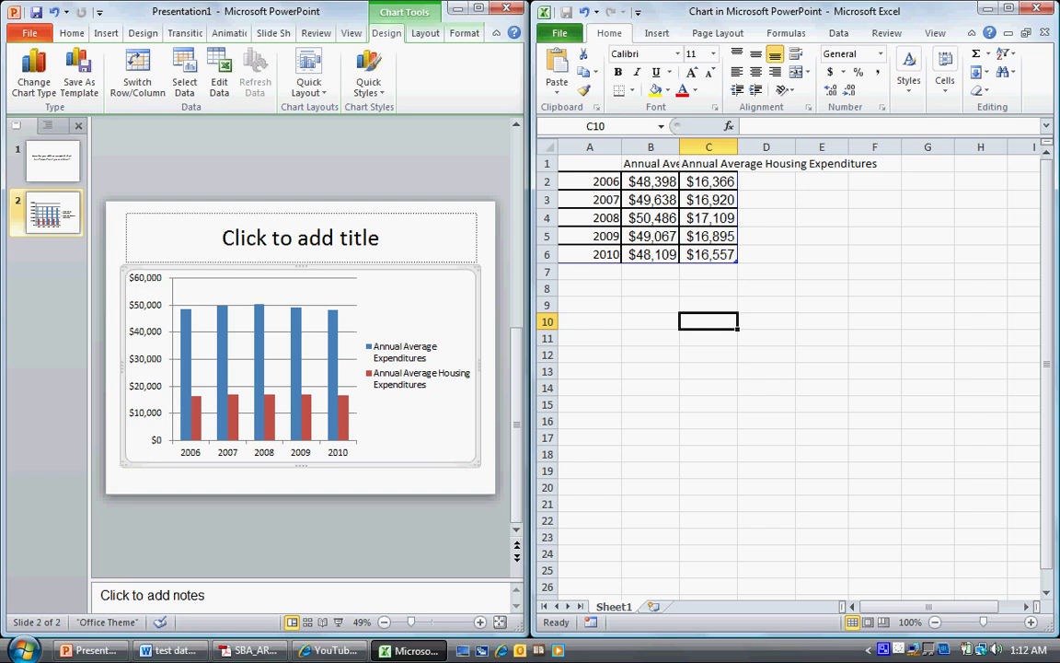
# Copy the expenditures comparison heading line from the Word document
pyautogui.click(169, 650)
pyautogui.click(362, 394)
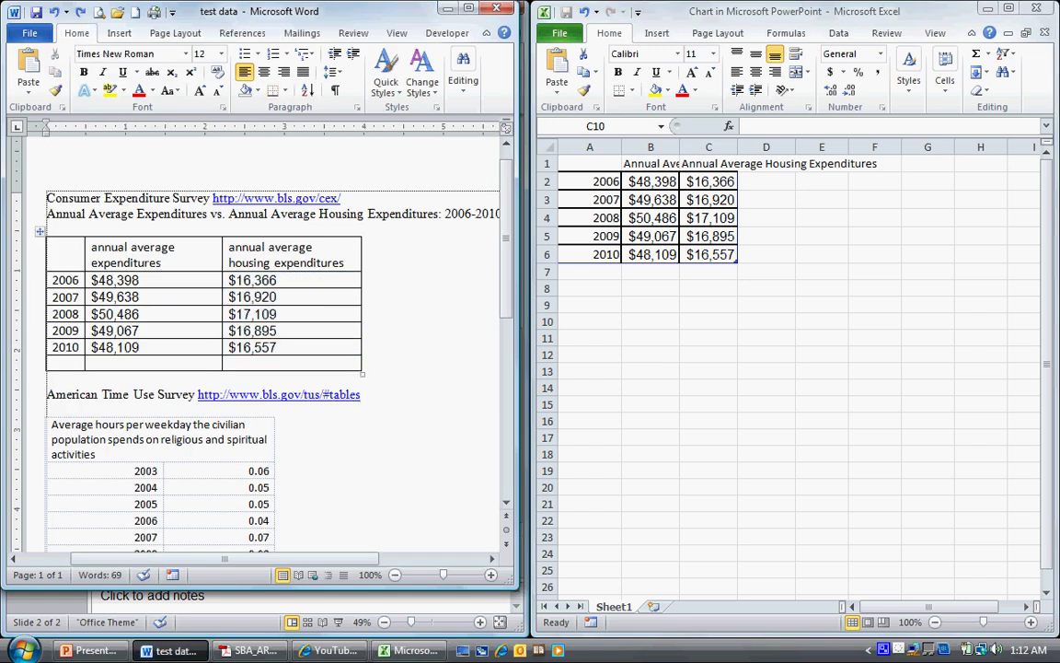
pyautogui.hotkey('shift', 'End')
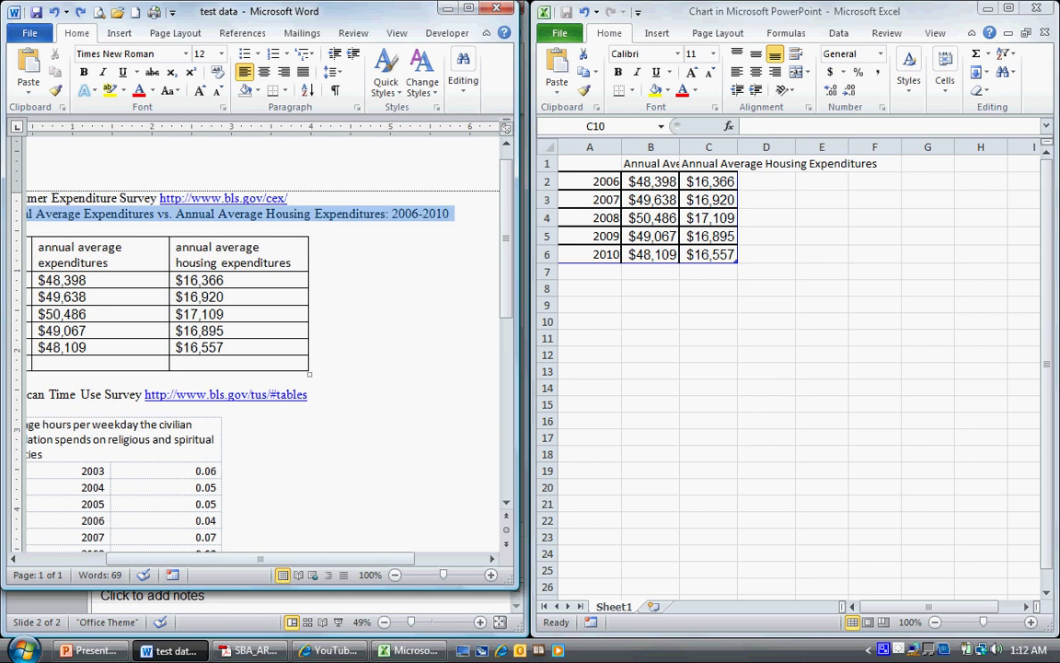
pyautogui.rightClick(383, 212)
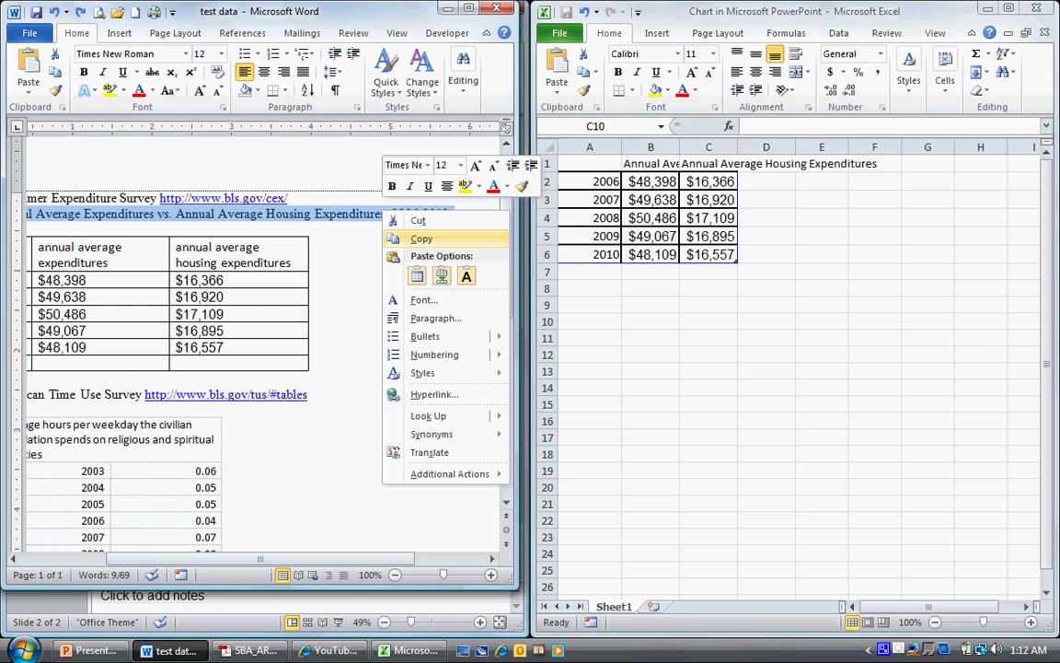
pyautogui.click(421, 238)
# Paste the heading as slide 2's title and set its font size to 32
pyautogui.click(709, 321)
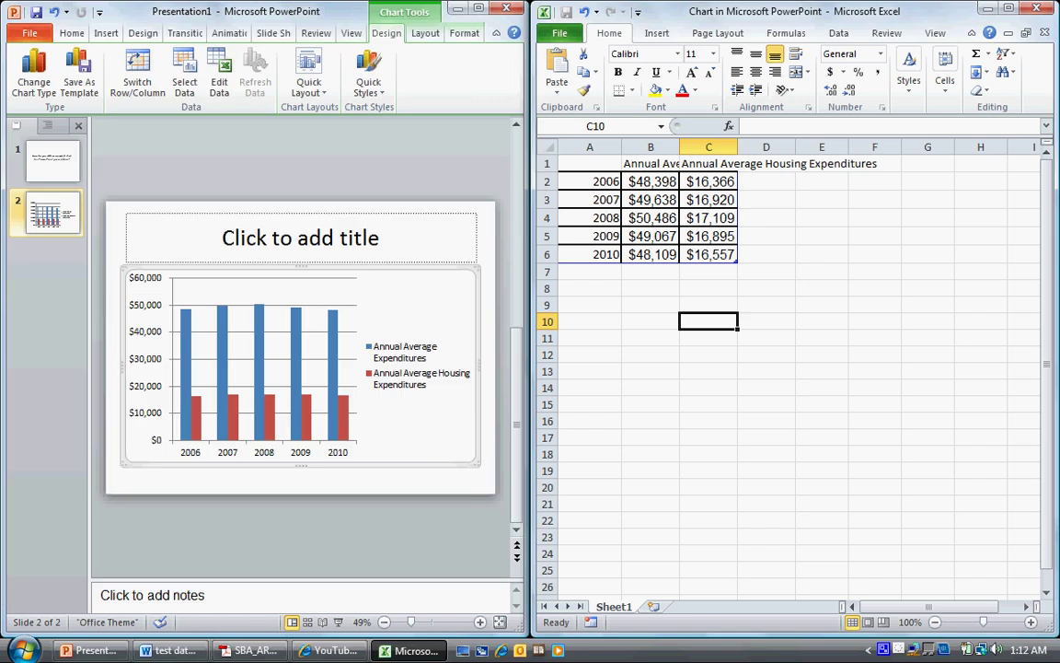
pyautogui.click(300, 238)
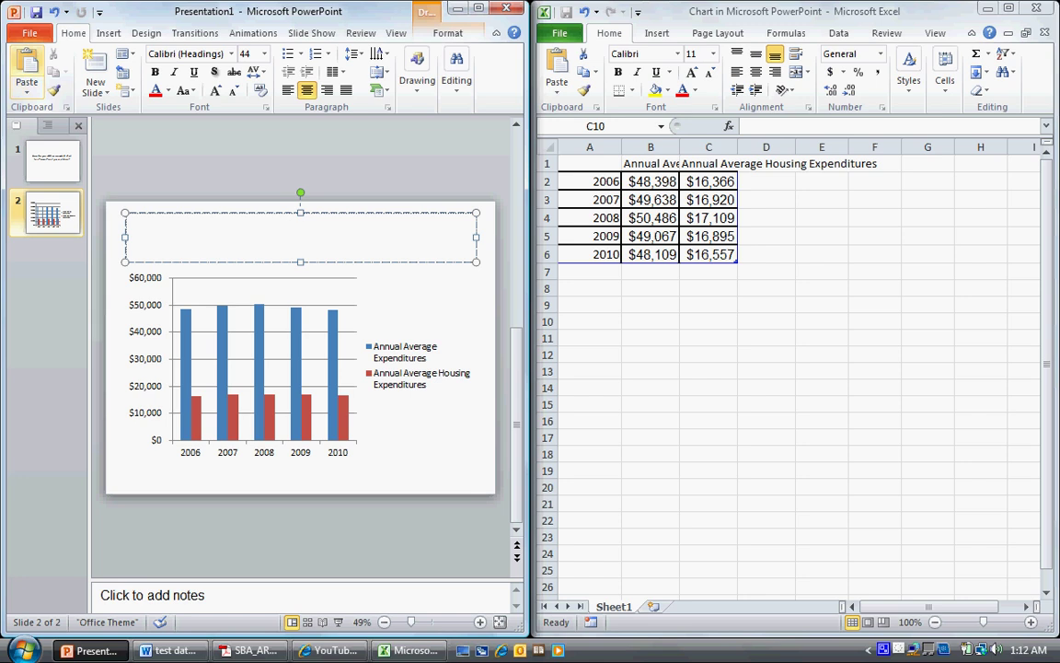
pyautogui.click(26, 69)
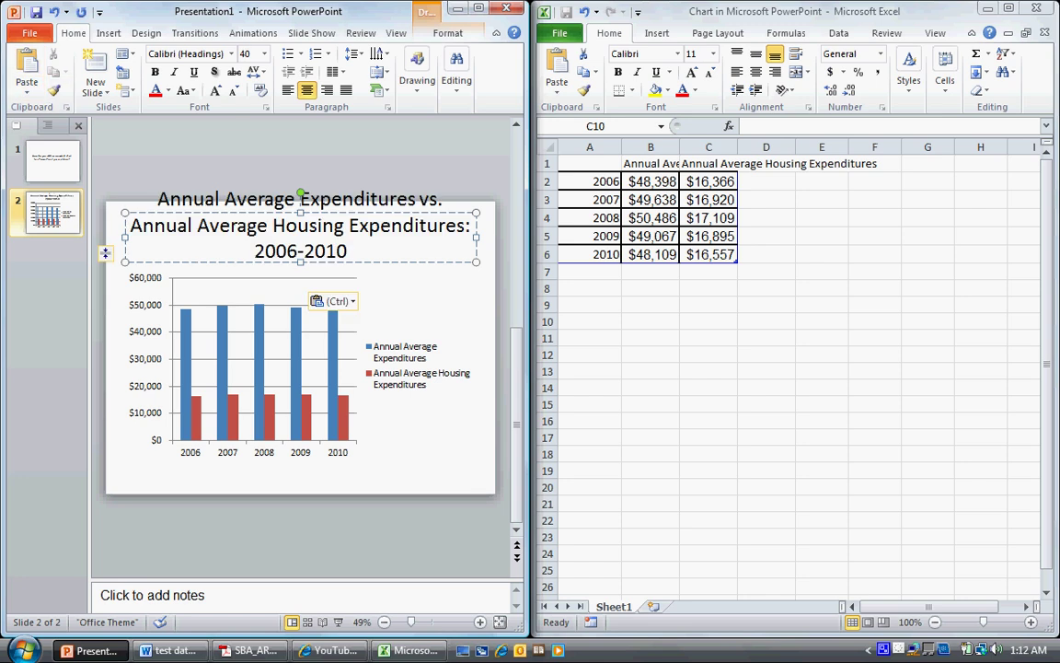
pyautogui.hotkey('ctrl', 'a')
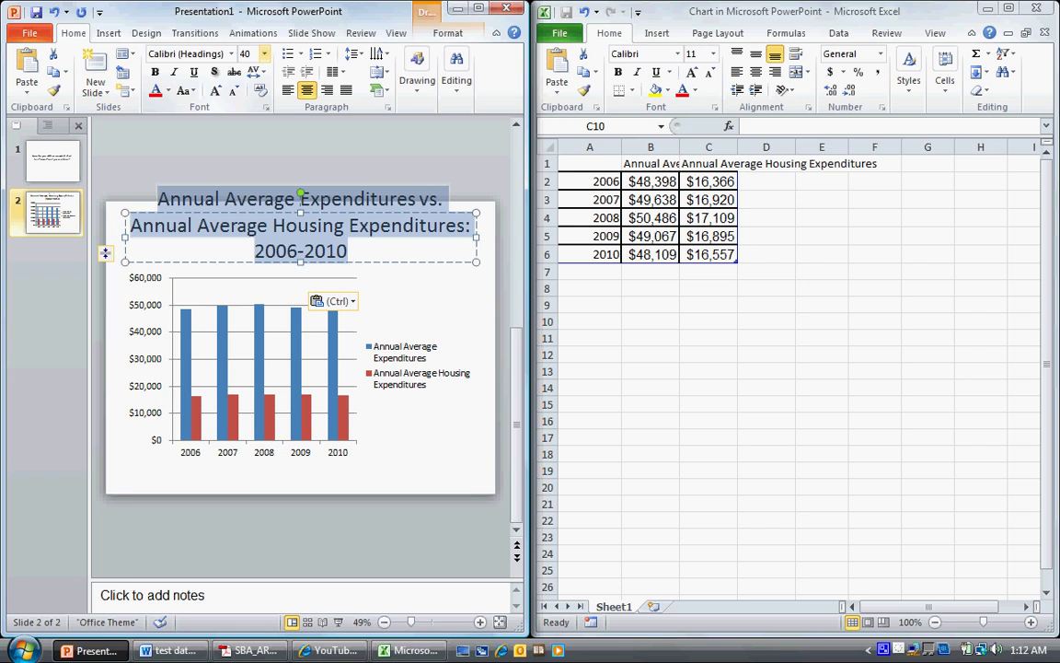
pyautogui.click(264, 53)
pyautogui.click(247, 241)
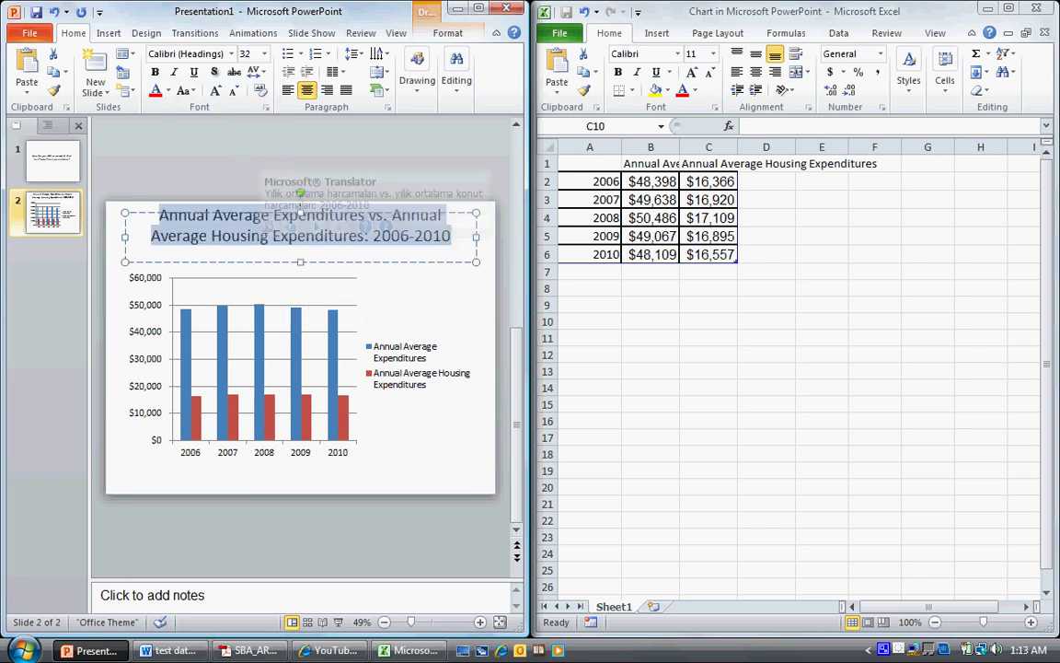
pyautogui.click(414, 423)
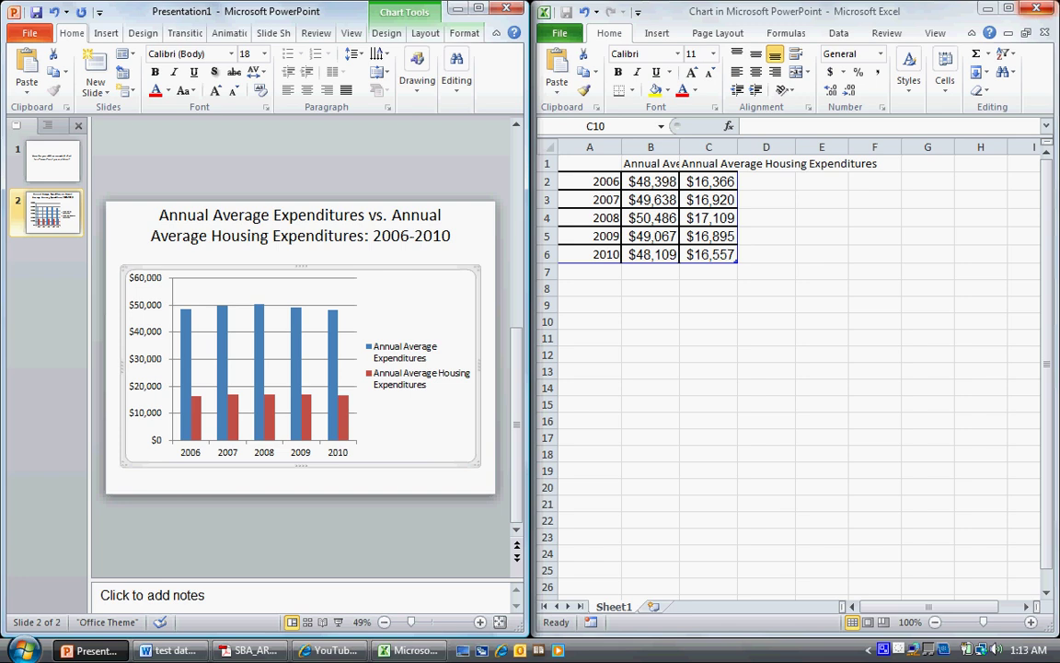
pyautogui.hotkey('alt', 'Tab')
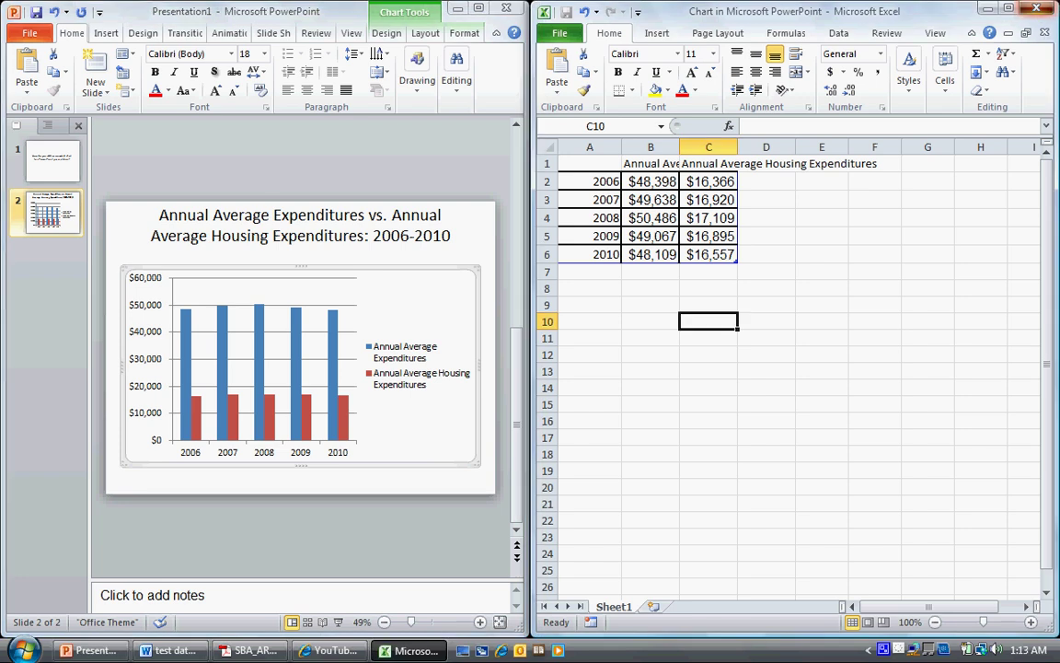
# Close the chart data workbook and set the chart's Legend to None
pyautogui.hotkey('alt', 'F4')
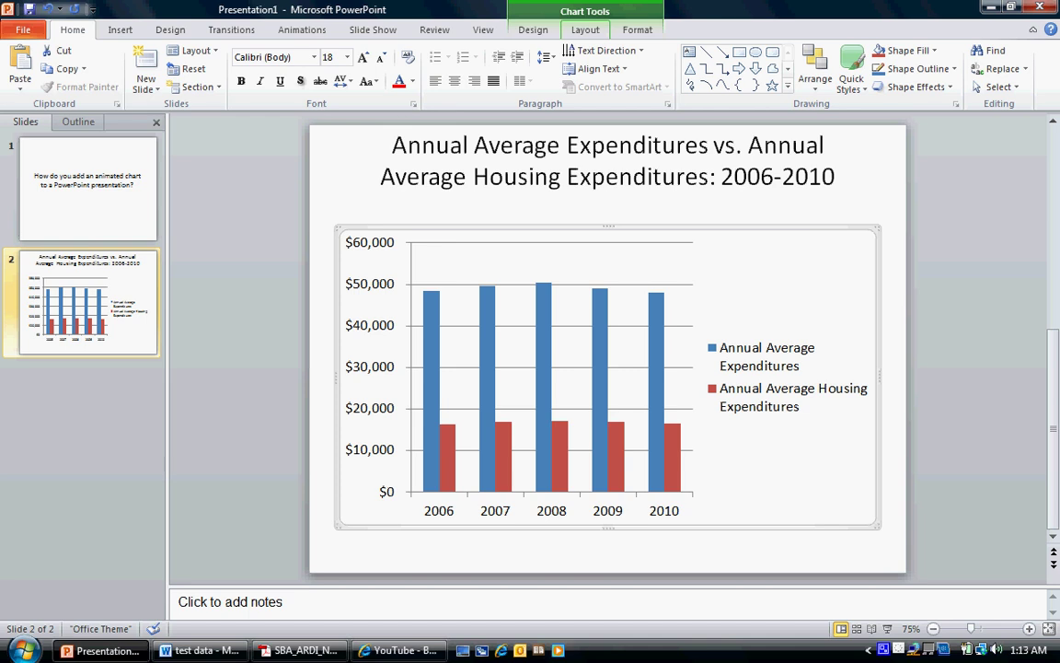
pyautogui.click(585, 29)
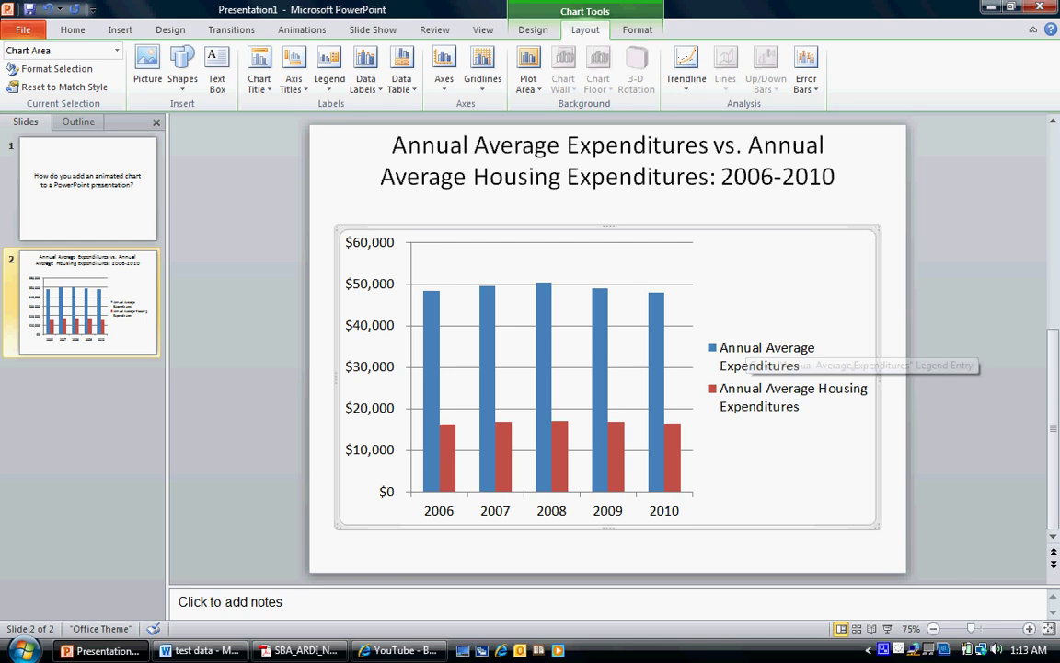
pyautogui.click(328, 66)
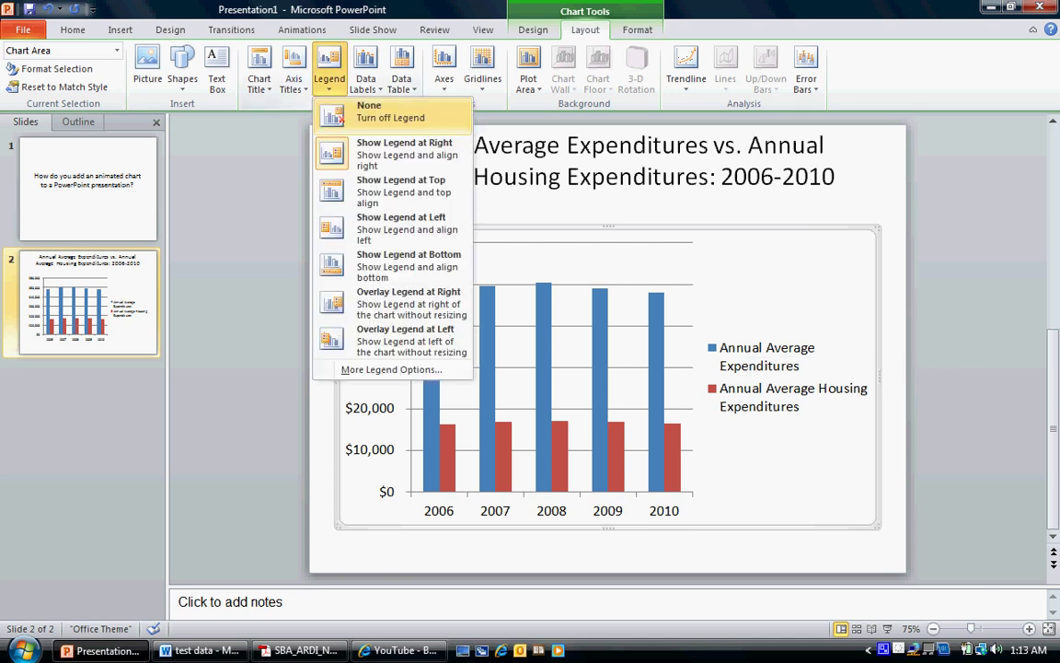
pyautogui.click(390, 111)
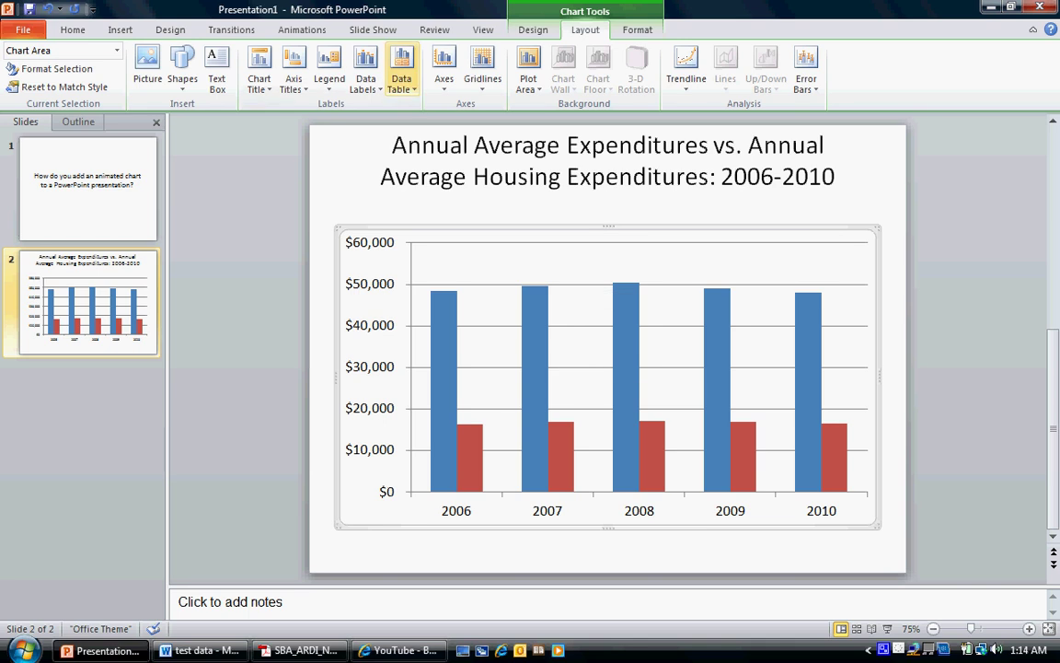
pyautogui.click(402, 81)
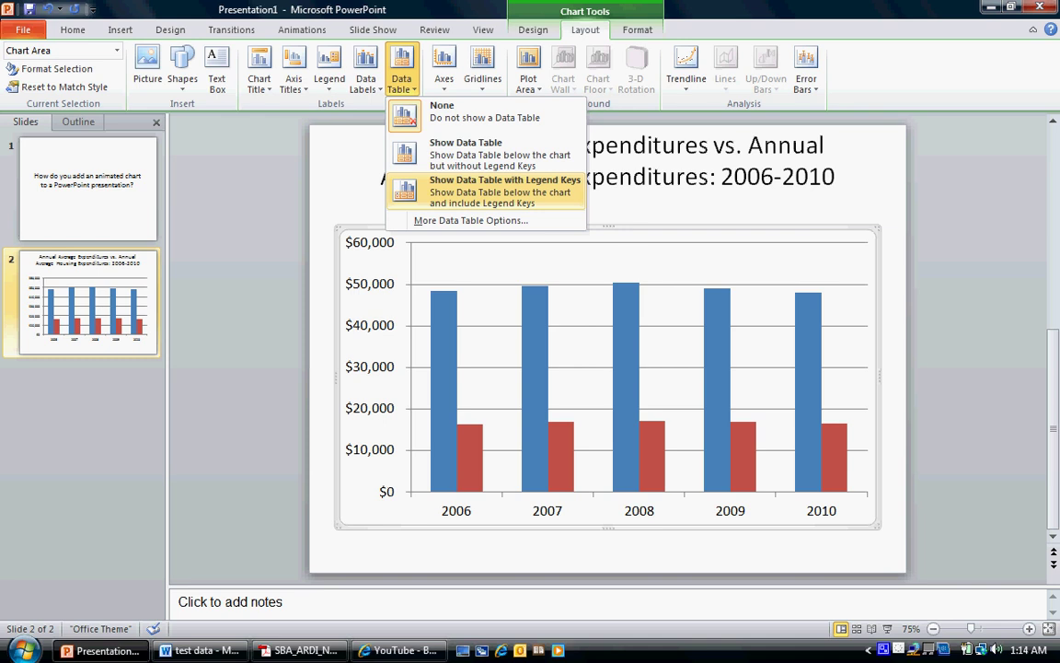
# Show a data table with legend keys beneath the column chart
pyautogui.click(505, 186)
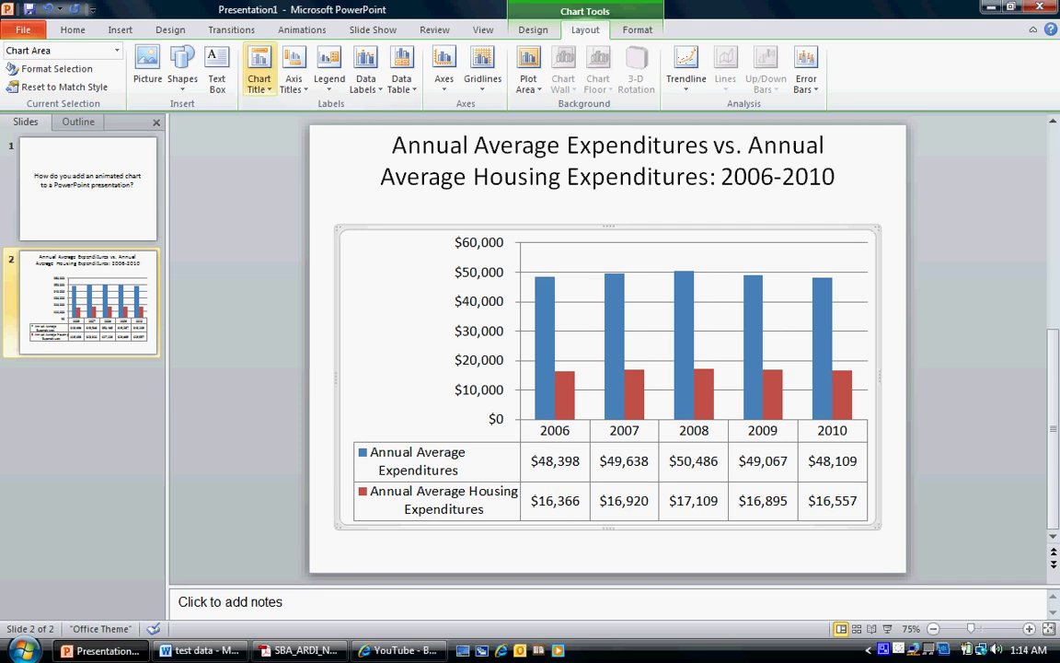
pyautogui.click(302, 29)
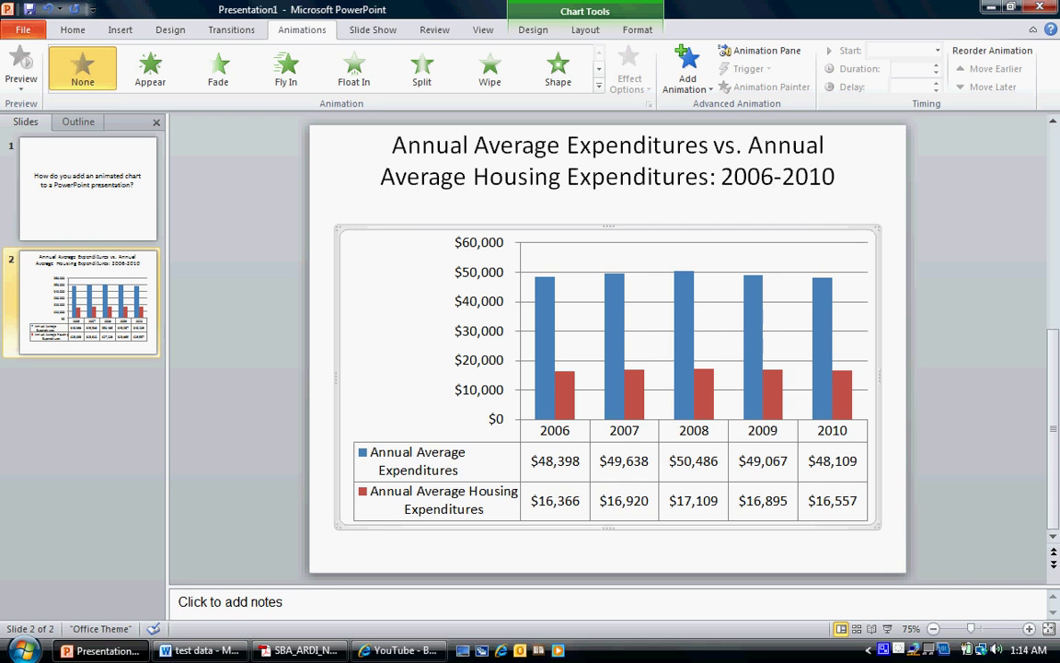
# Apply the Bounce entrance animation to the chart from the full effects gallery
pyautogui.moveTo(842, 405)
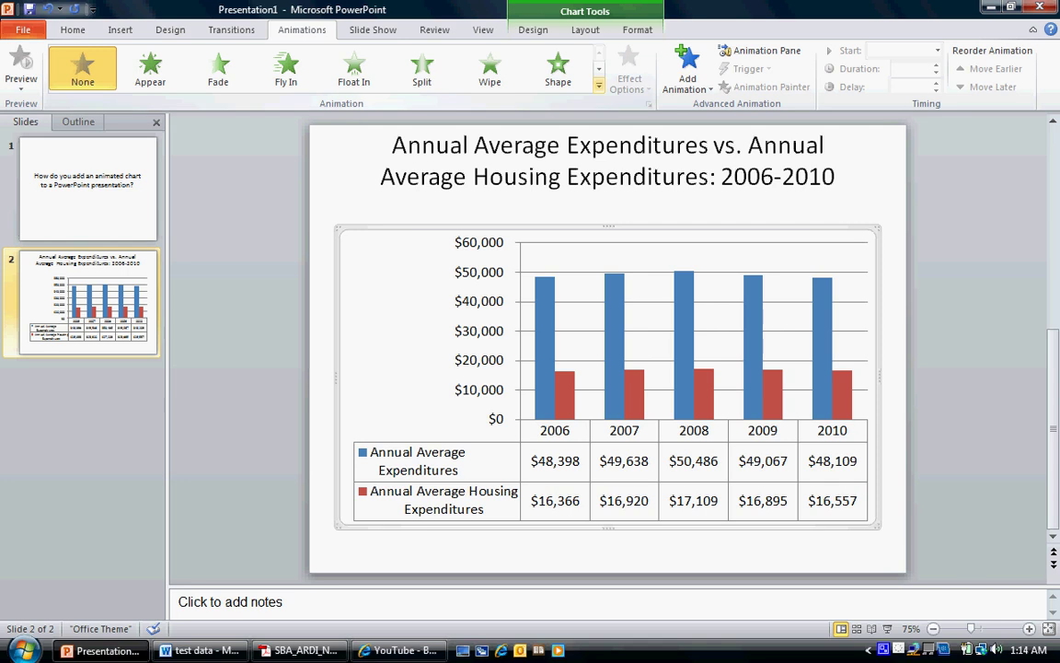
pyautogui.click(598, 86)
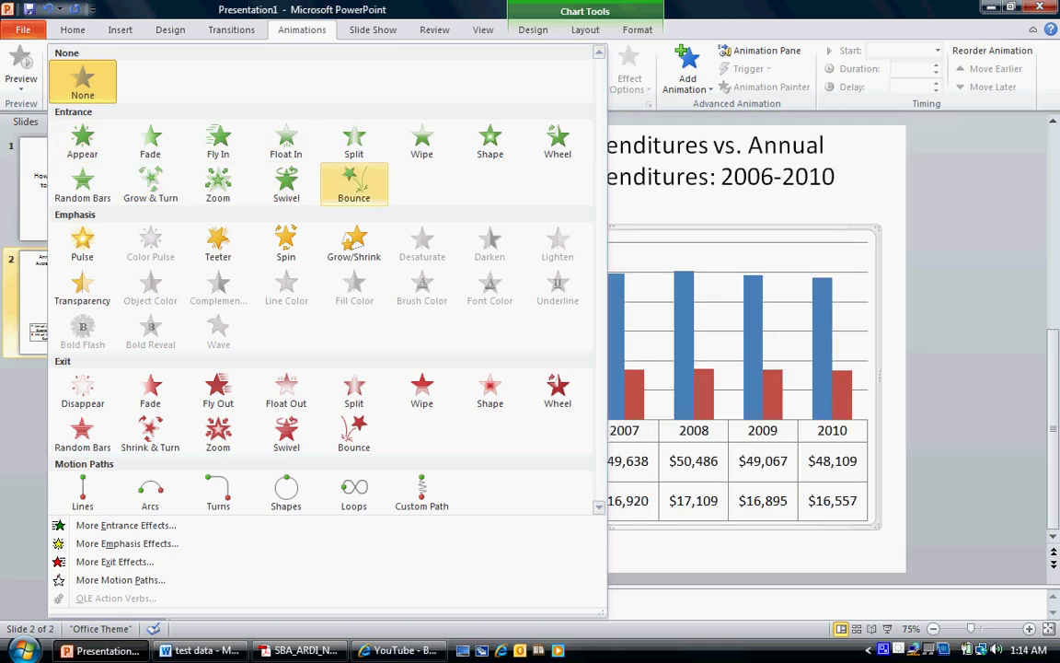
pyautogui.click(354, 184)
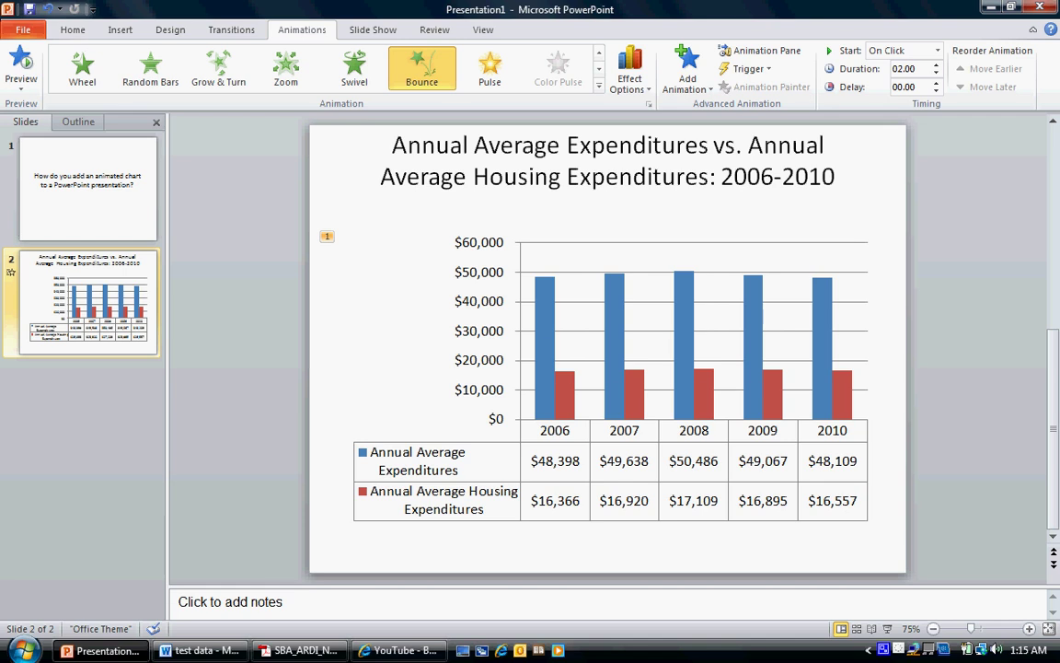
pyautogui.moveTo(545, 333)
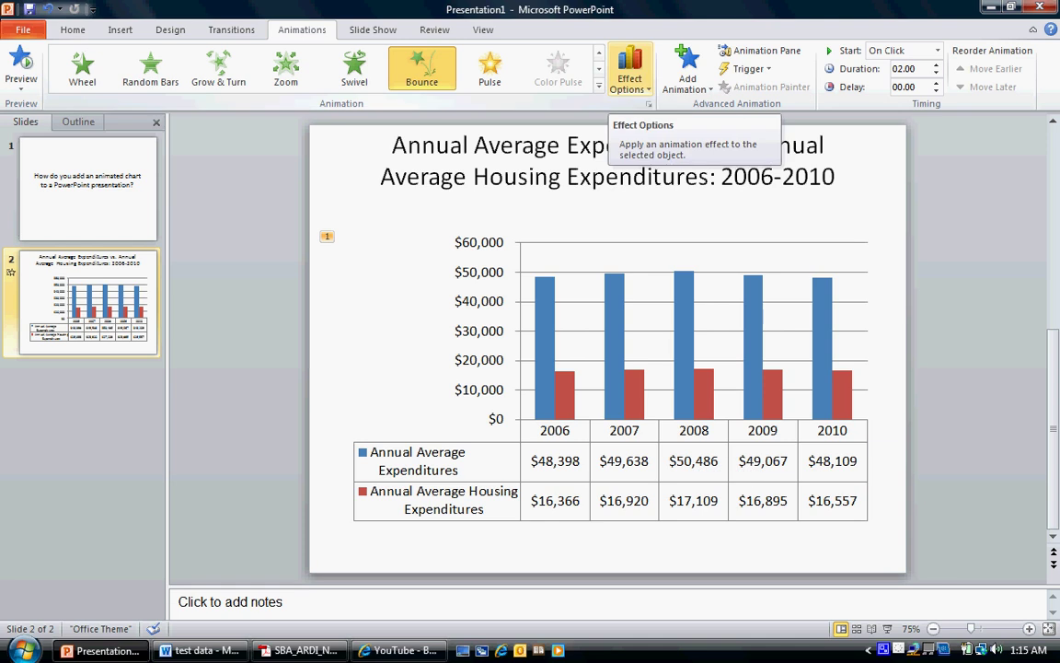
# Set the Bounce effect to animate By Element in Series, starting After Previous
pyautogui.click(630, 71)
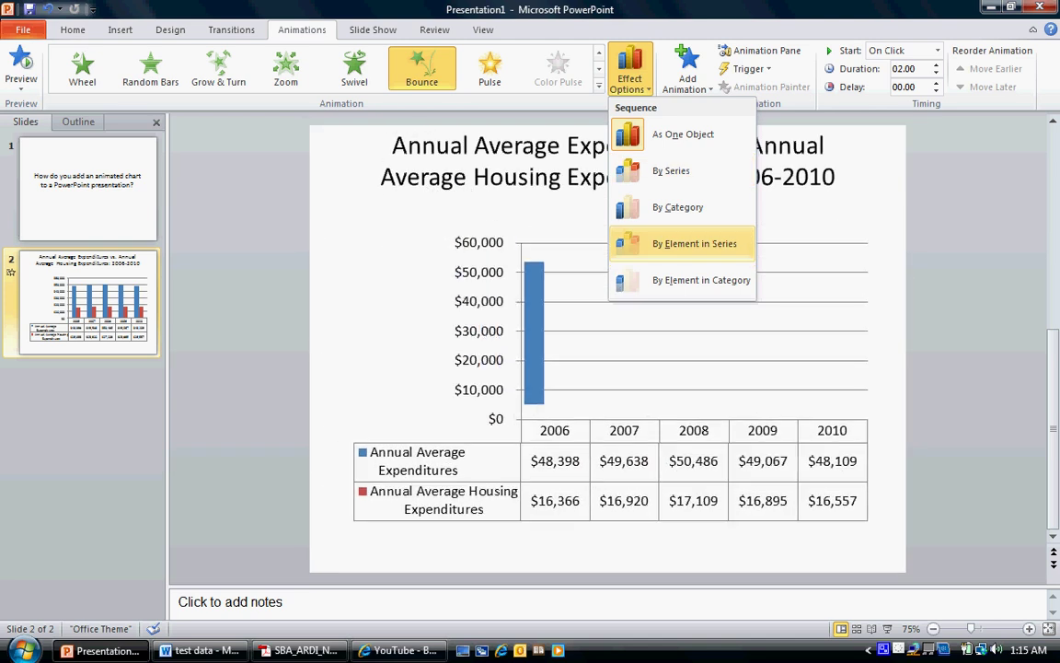
pyautogui.click(695, 243)
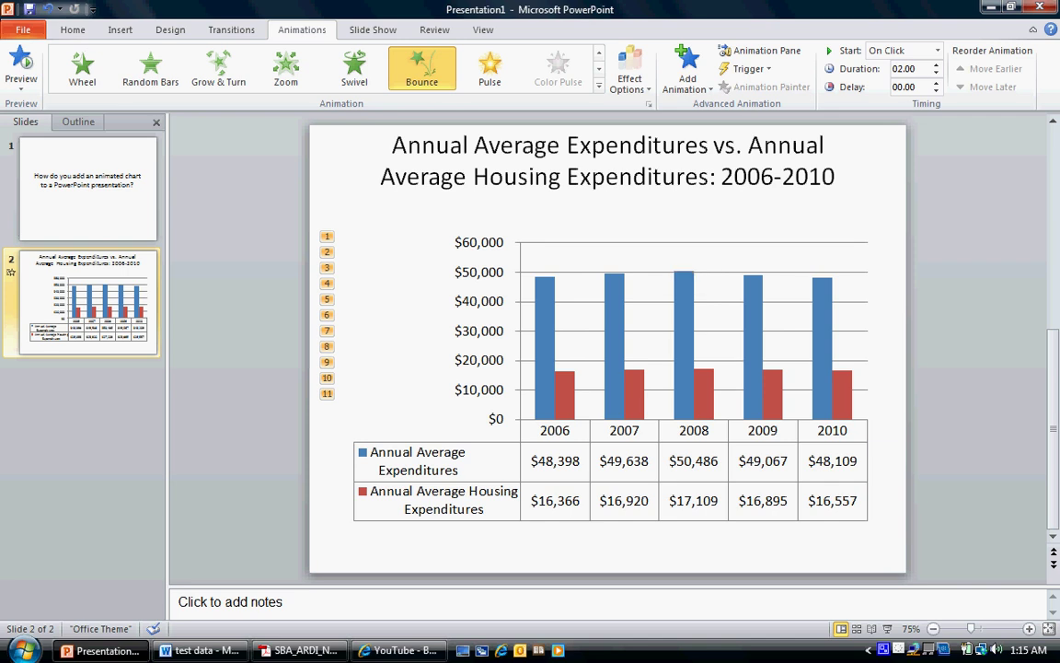
pyautogui.click(938, 51)
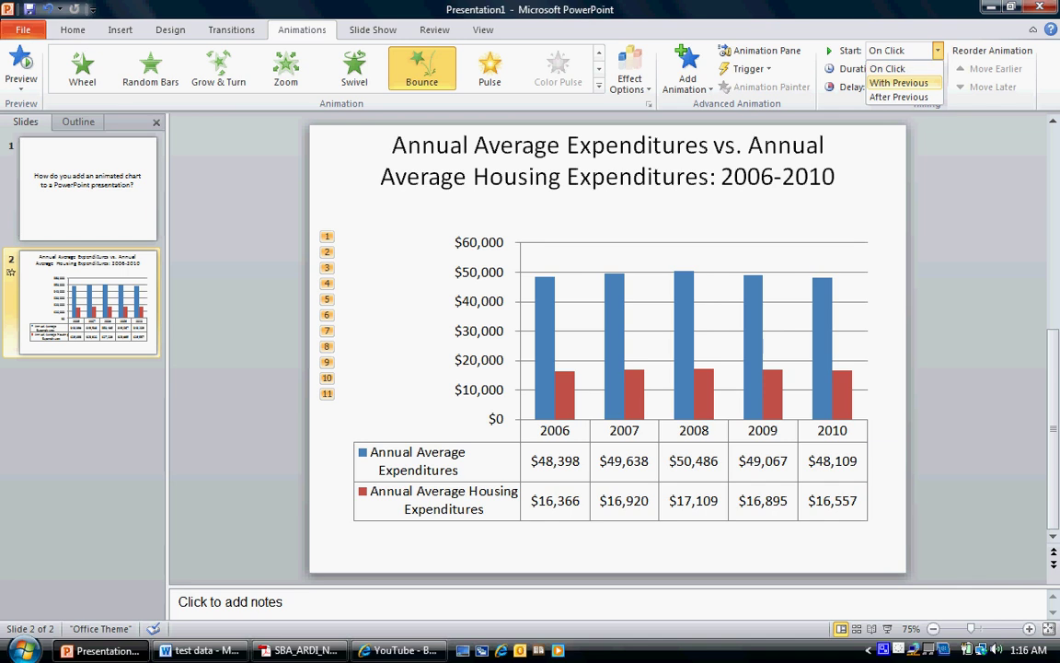
pyautogui.press('Down')
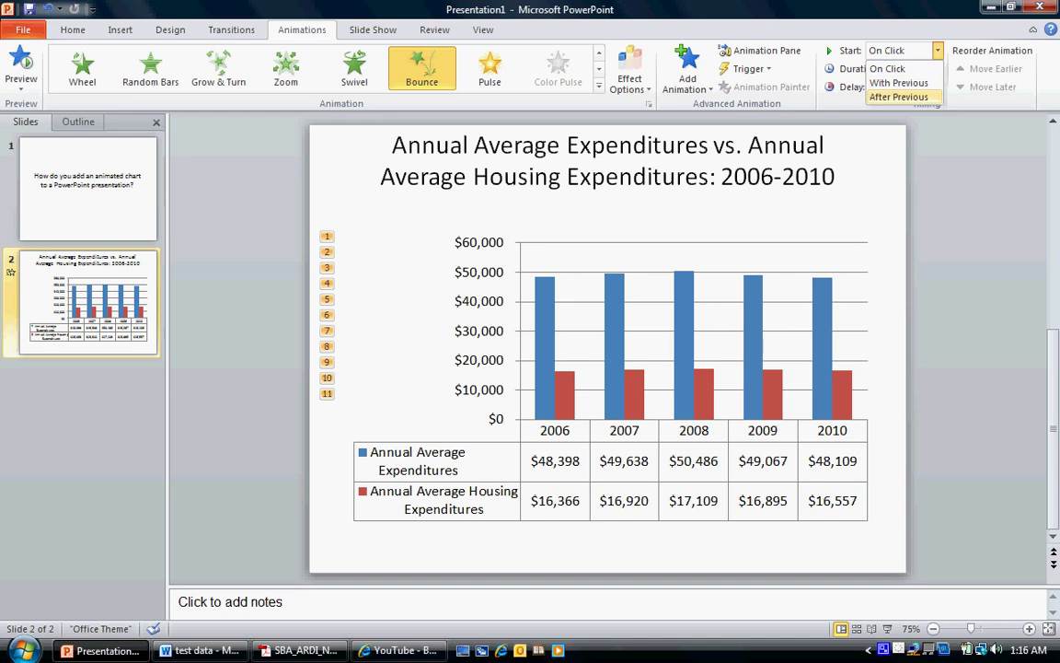
pyautogui.press('Return')
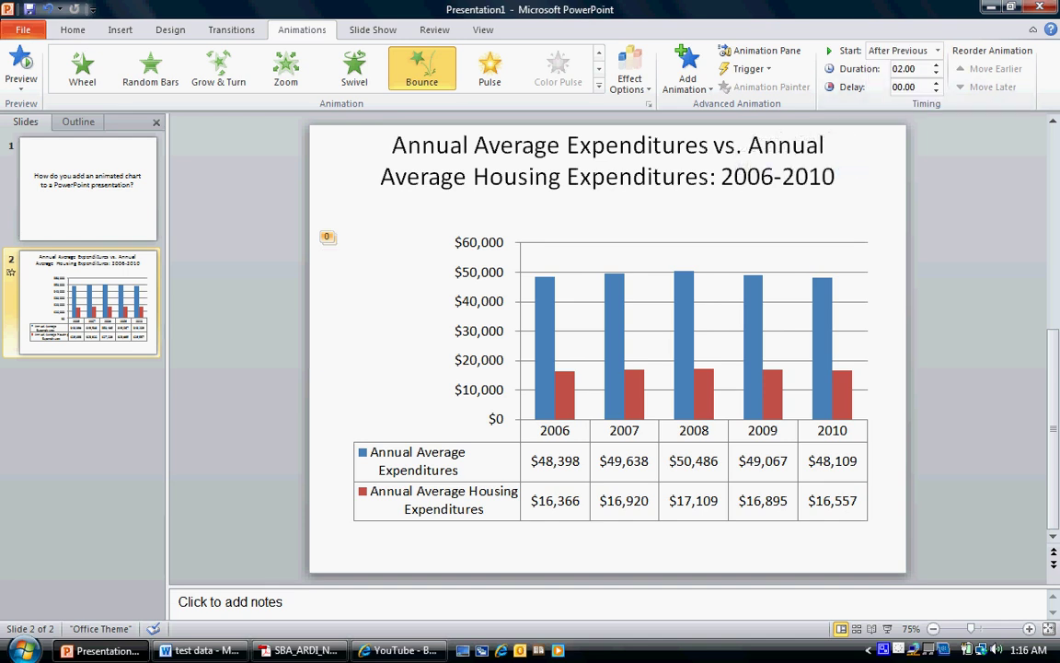
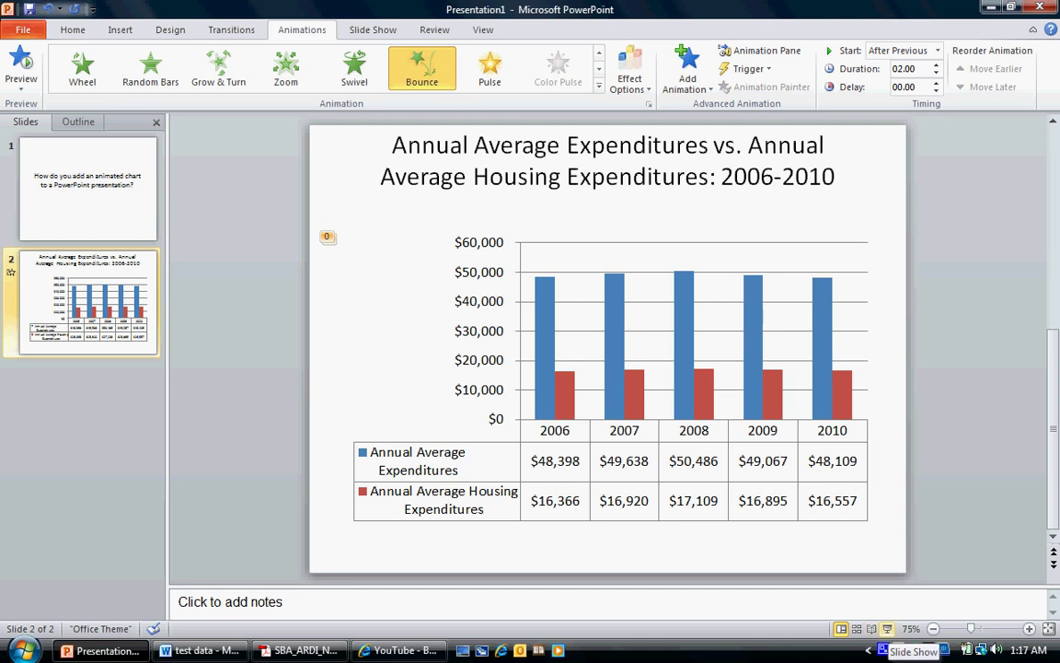
pyautogui.click(889, 629)
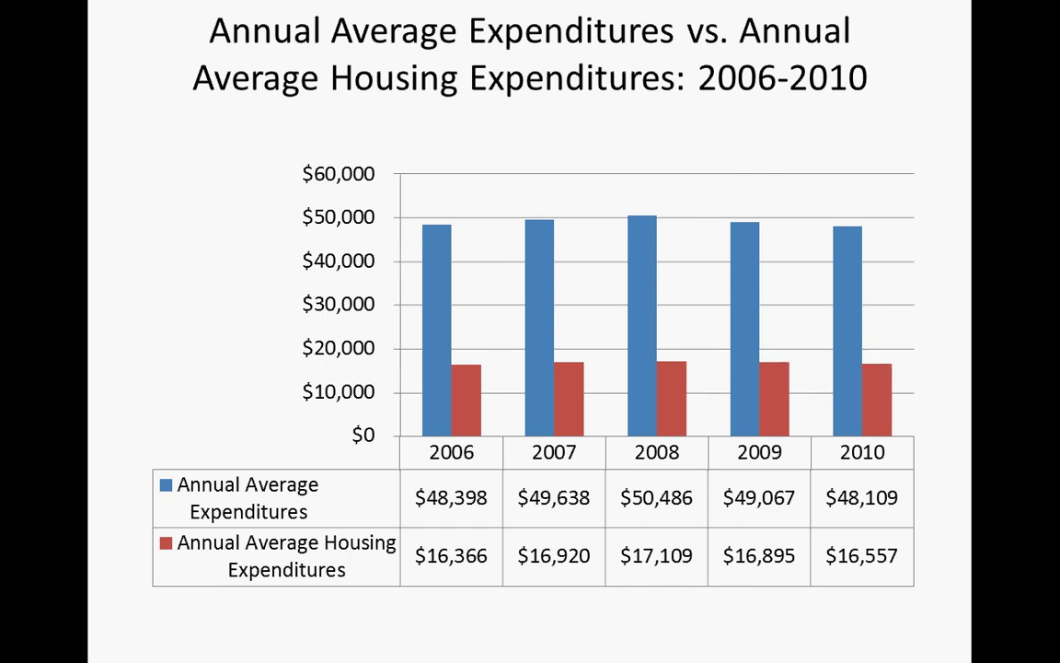
pyautogui.press('Escape')
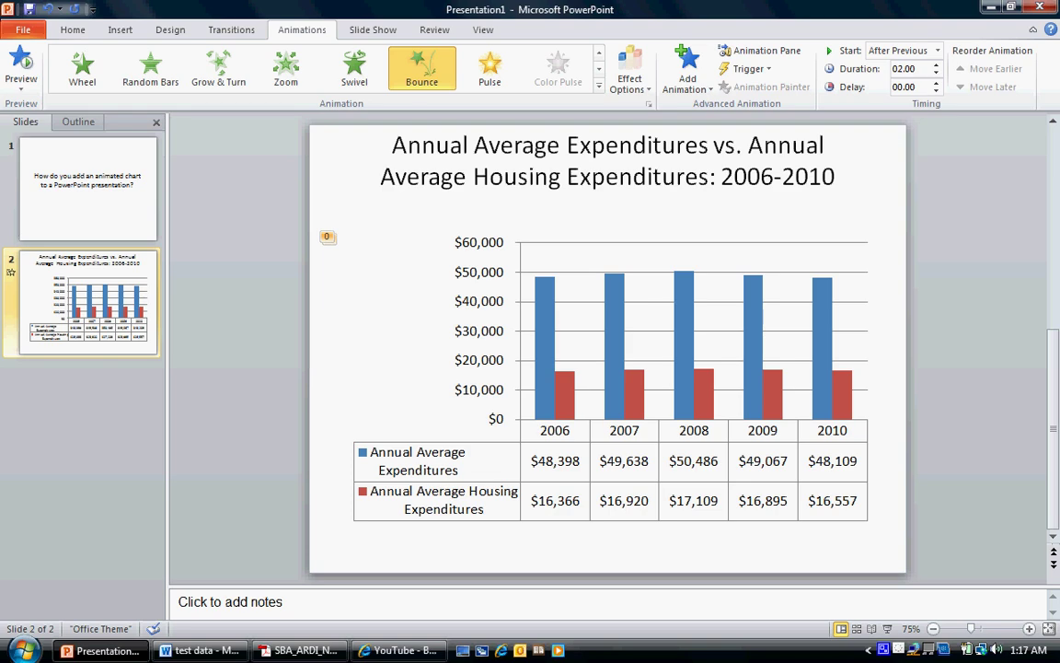
# Add a new Title Slide layout slide after slide 2
pyautogui.click(83, 377)
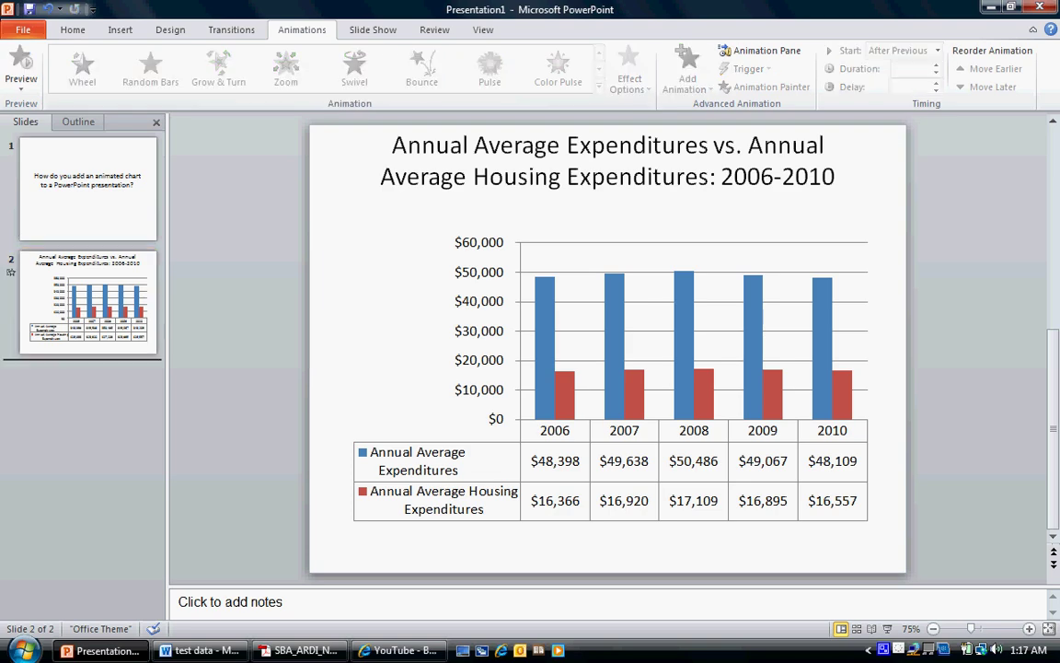
pyautogui.click(73, 29)
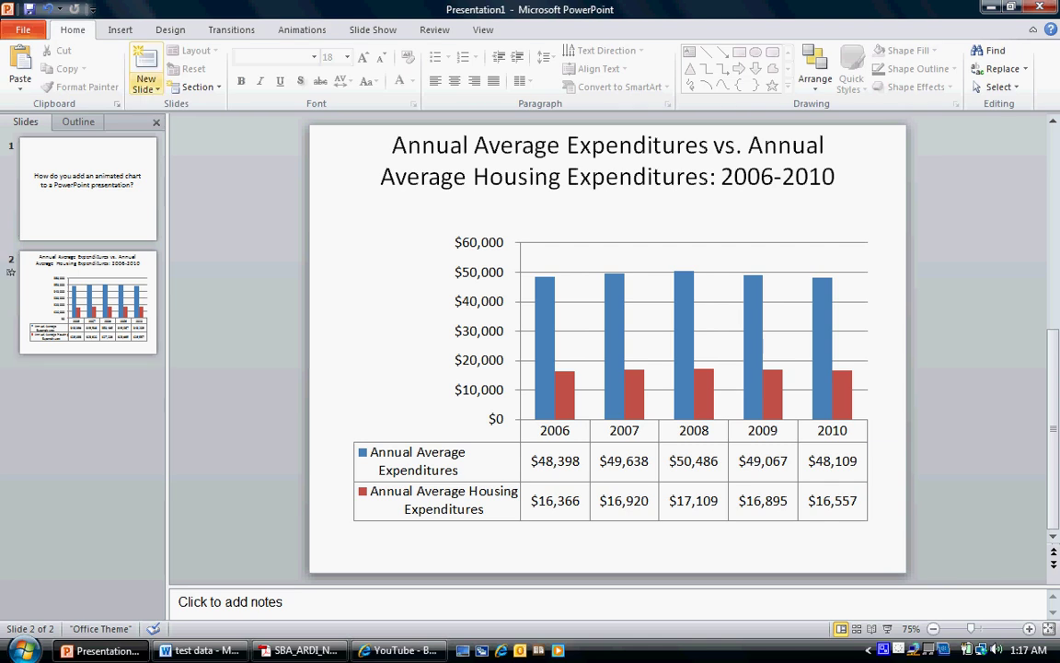
pyautogui.click(146, 85)
pyautogui.click(174, 156)
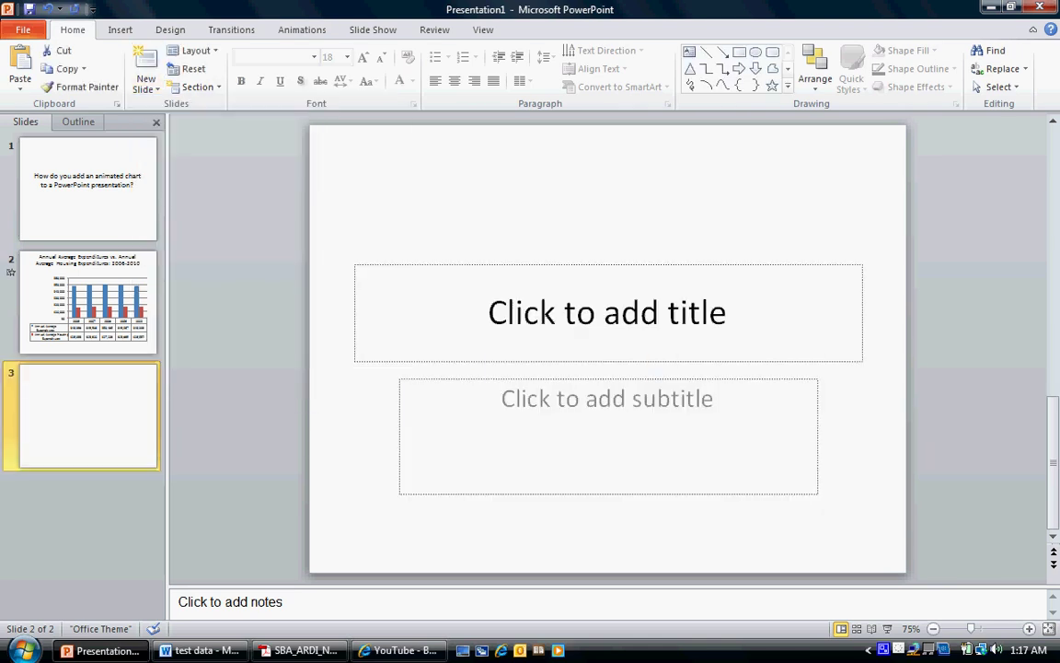
# Enter the business's e-mail address as the slide title so it becomes a blue hyperlink
pyautogui.click(608, 312)
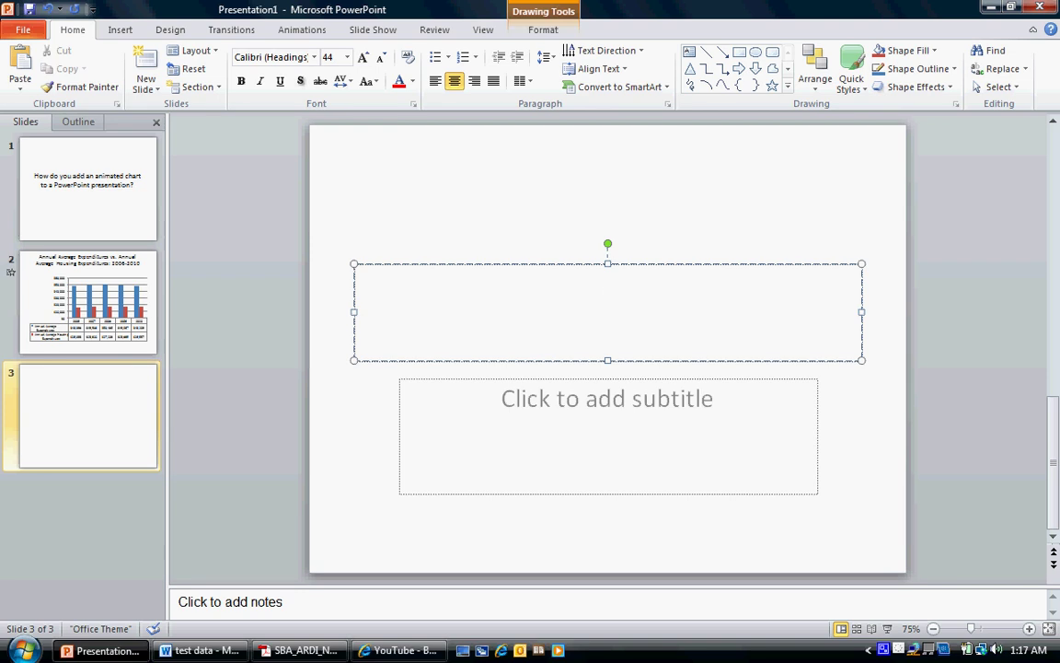
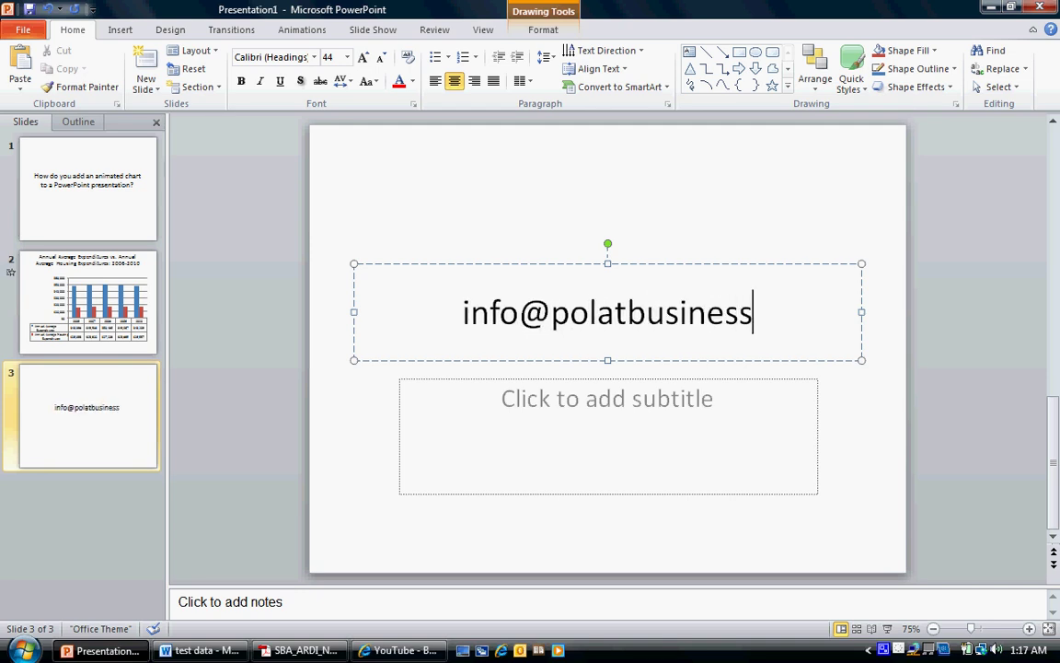
pyautogui.press('Return')
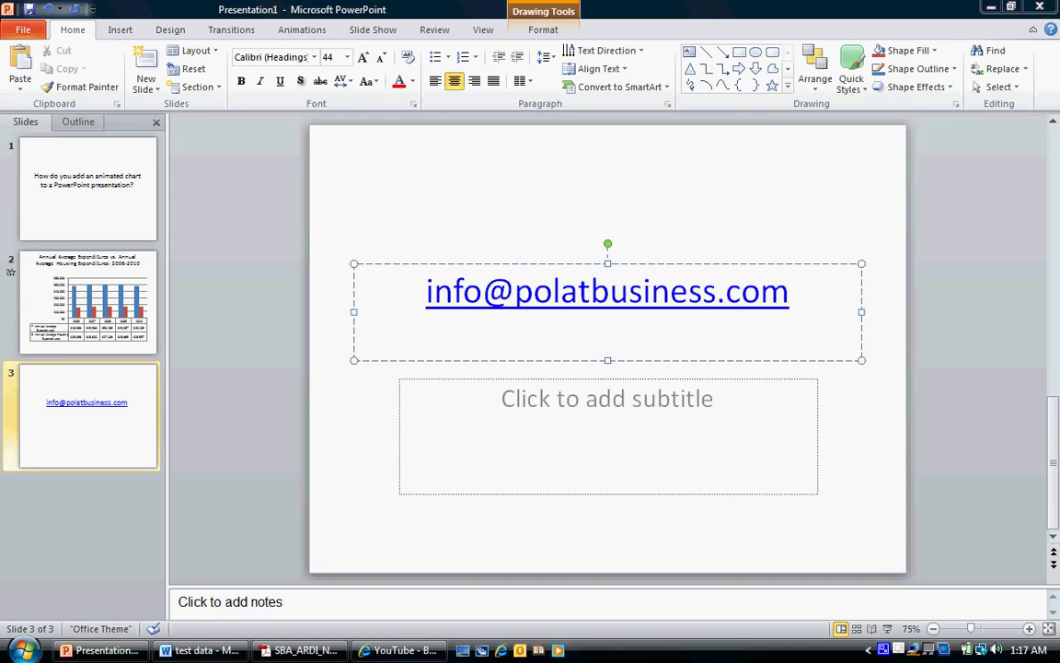
pyautogui.rightClick(883, 649)
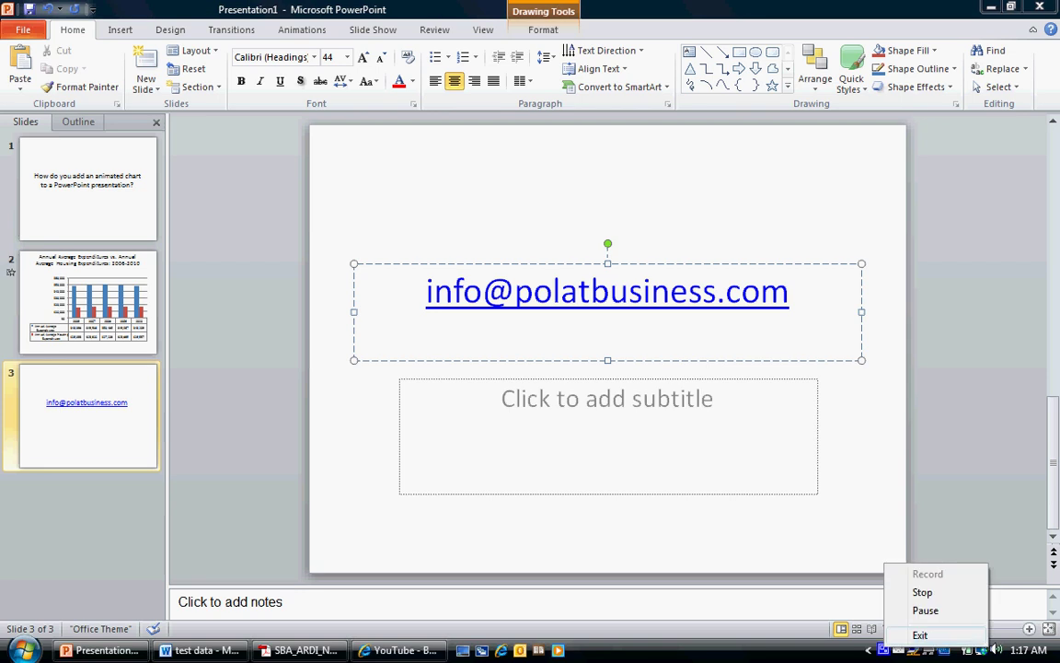